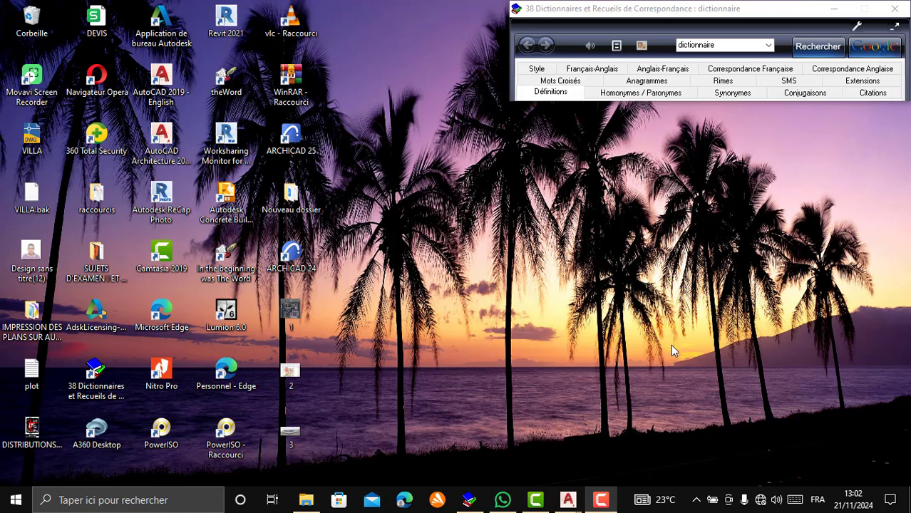
# Switch to AutoCAD Architecture and open the drawing setup (Paramétrage du dessin) for the current drawing.
pyautogui.moveTo(569, 505)
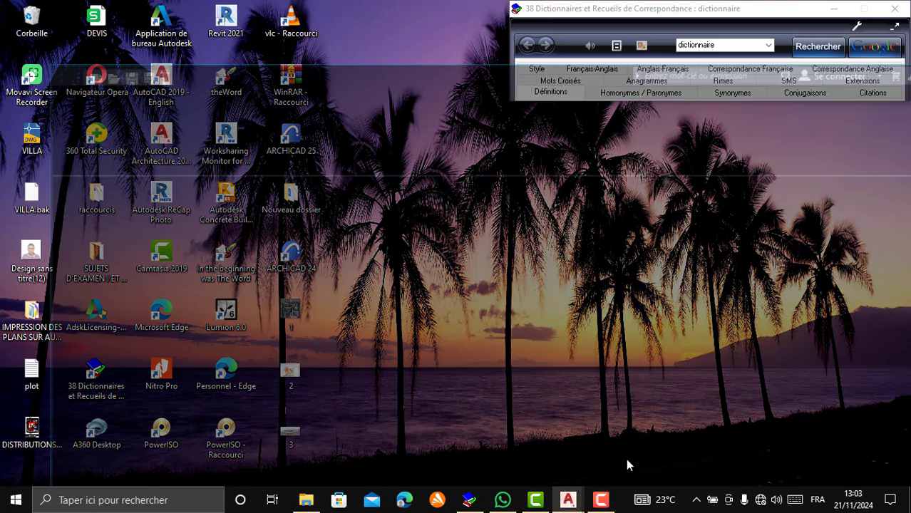
pyautogui.click(626, 459)
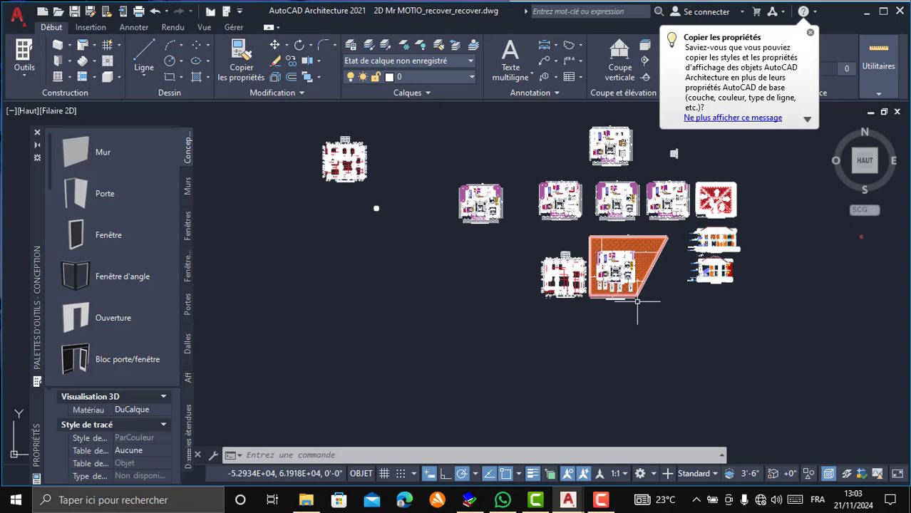
pyautogui.scroll(-2, 722, 264)
pyautogui.scroll(2, 567, 199)
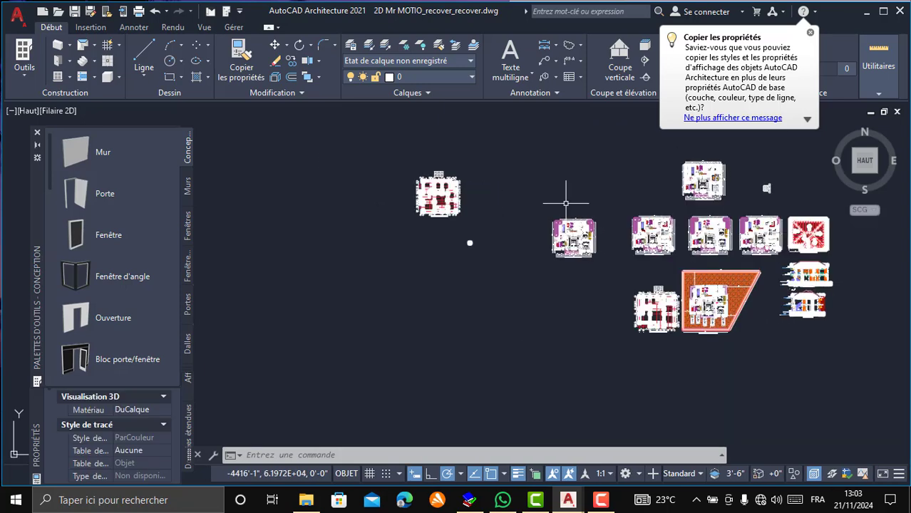
pyautogui.click(21, 26)
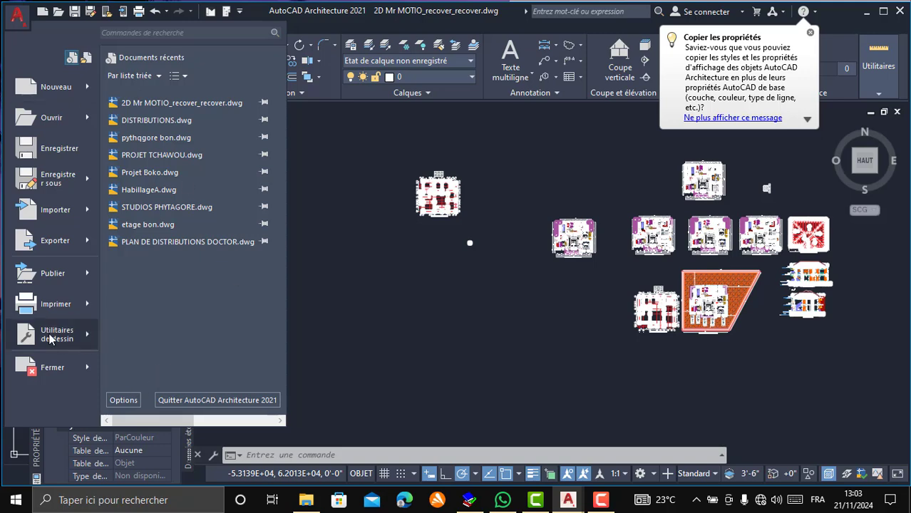
pyautogui.moveTo(50, 339)
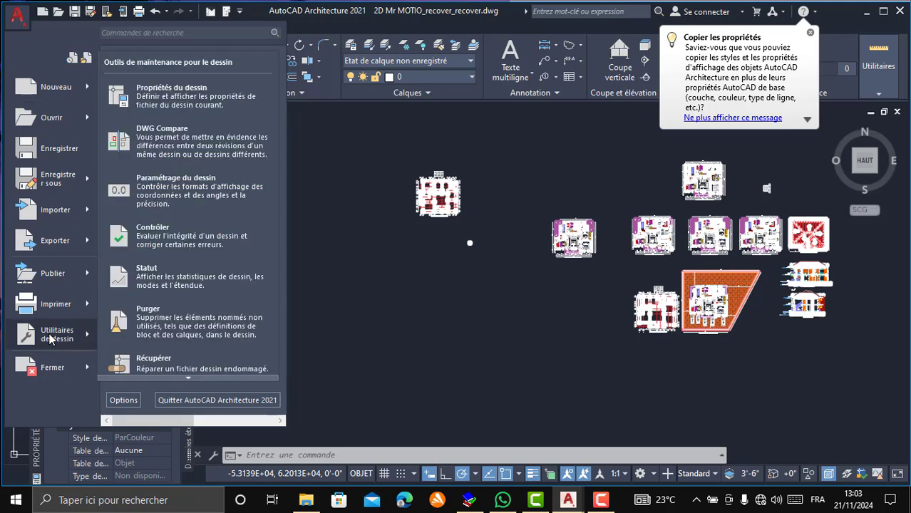
pyautogui.click(180, 197)
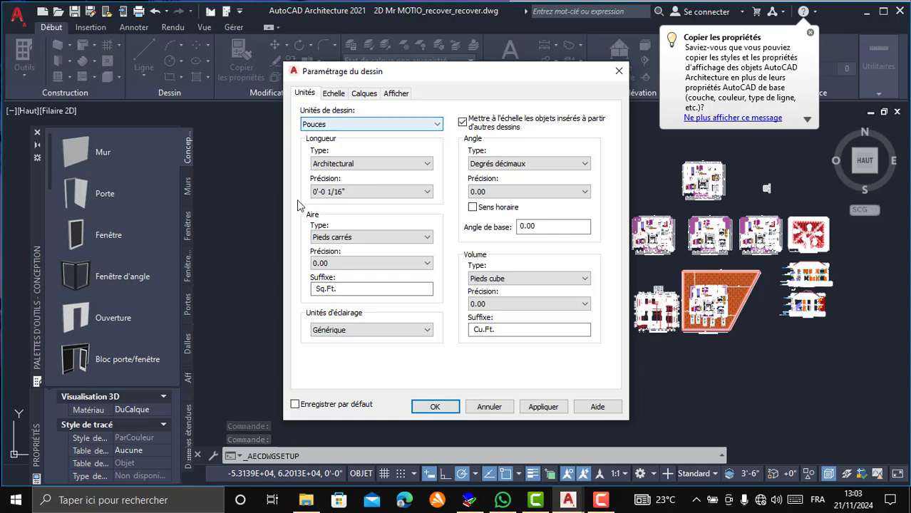
# Set the drawing units to Mètres with a length precision of 0.00, without rescaling any objects.
pyautogui.click(415, 124)
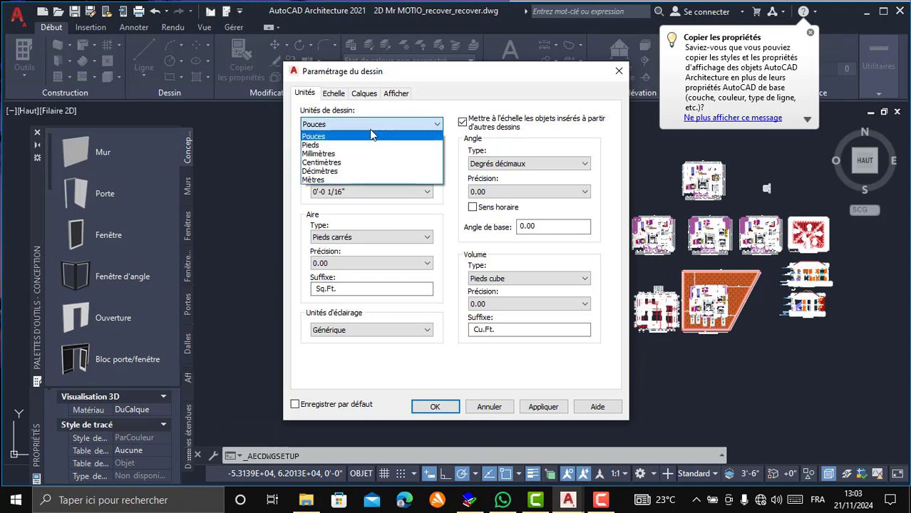
pyautogui.click(315, 180)
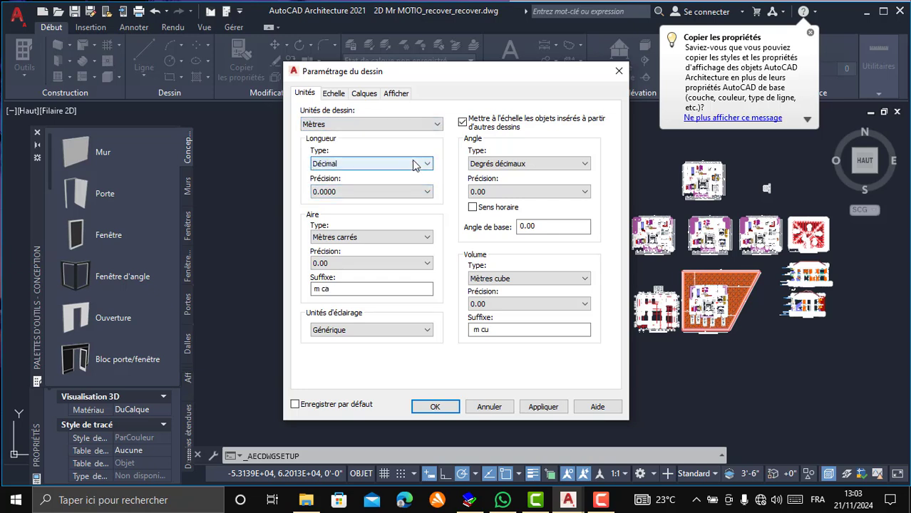
pyautogui.click(425, 191)
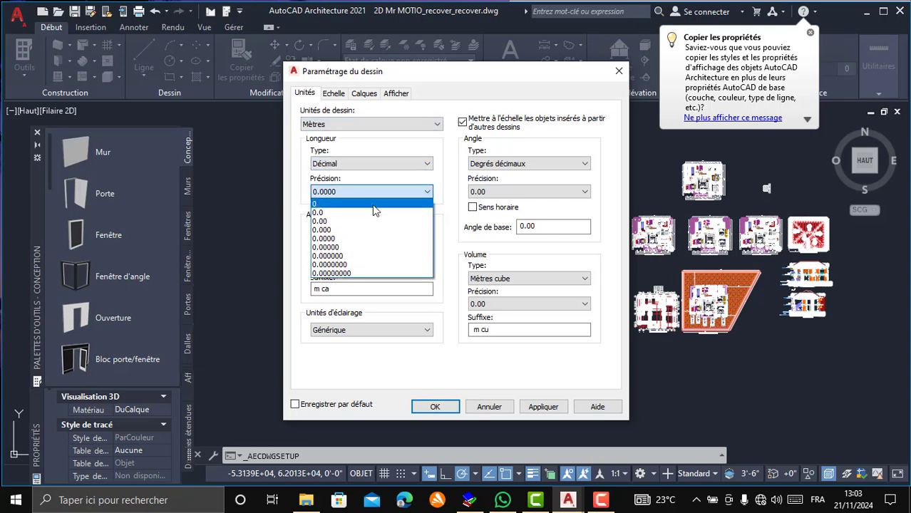
pyautogui.click(332, 222)
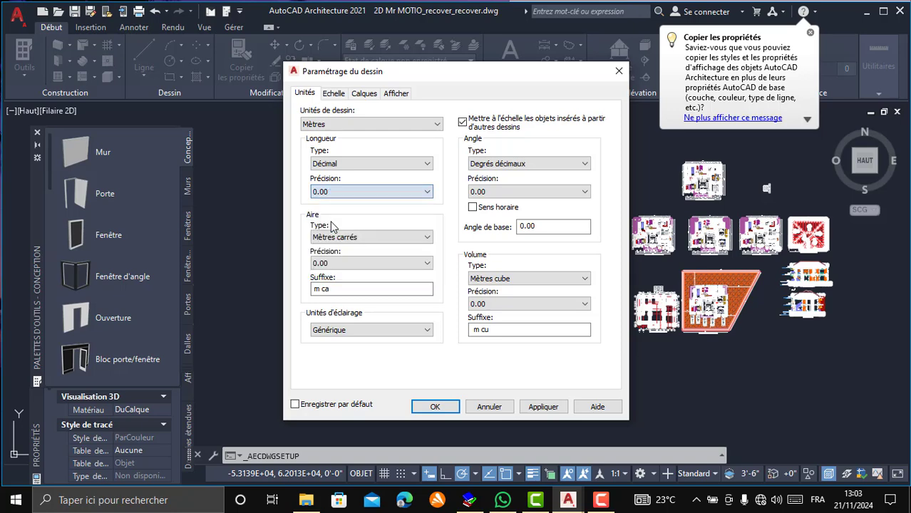
pyautogui.click(435, 407)
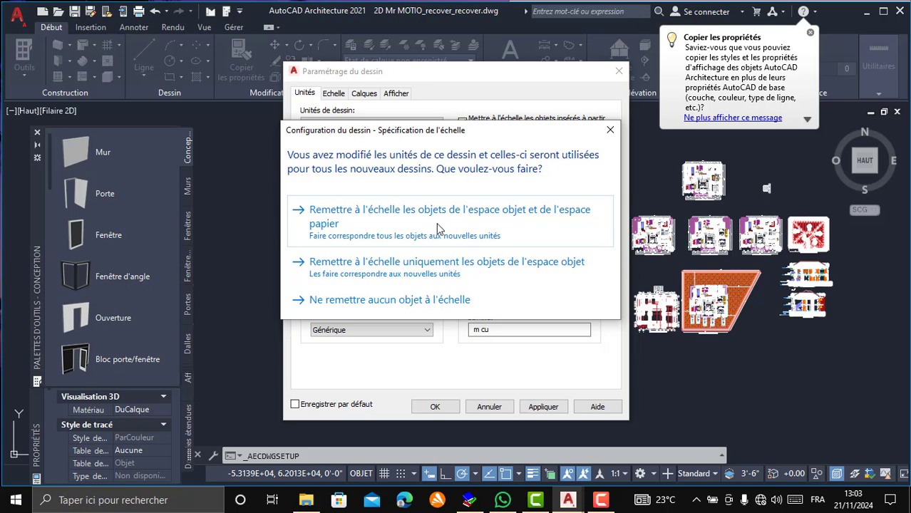
pyautogui.click(362, 301)
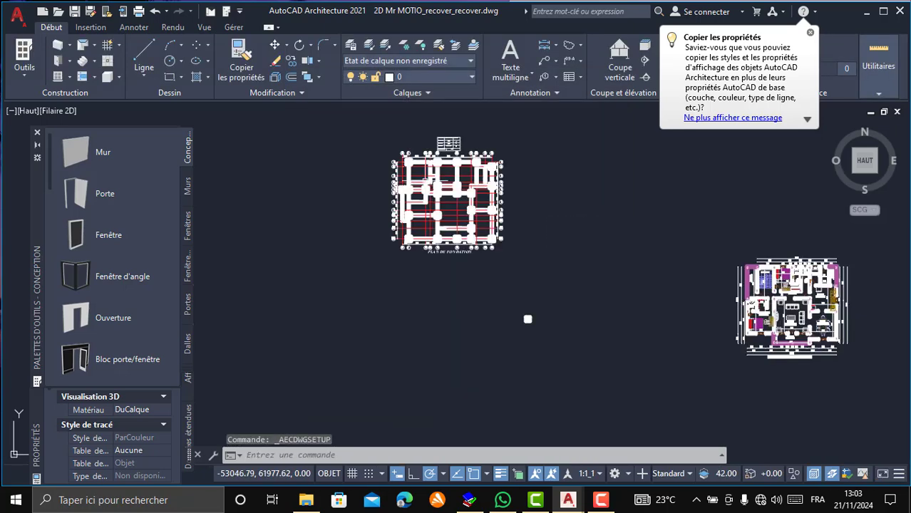
# Draw a rectangle 4 wide and 3 high in the empty area below the distribution plans.
pyautogui.scroll(2, 418, 172)
pyautogui.scroll(-4, 457, 184)
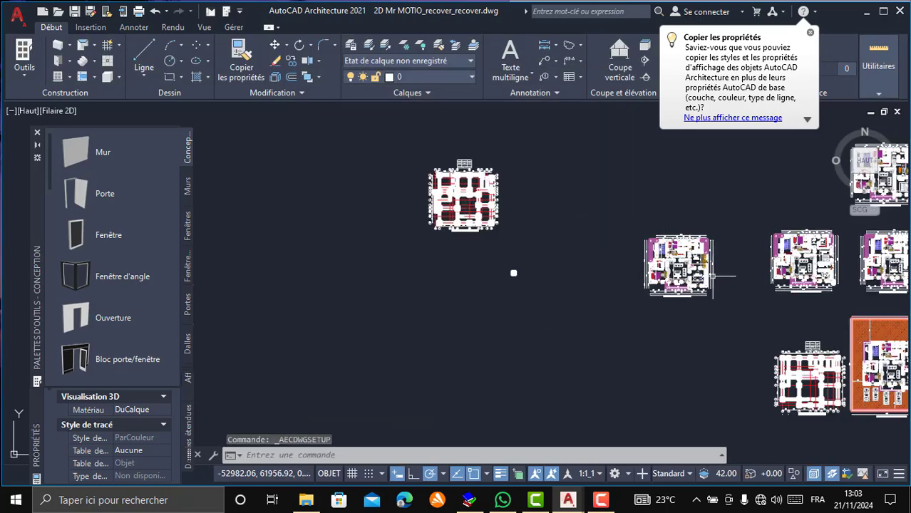
pyautogui.scroll(3, 770, 314)
pyautogui.scroll(2, 664, 373)
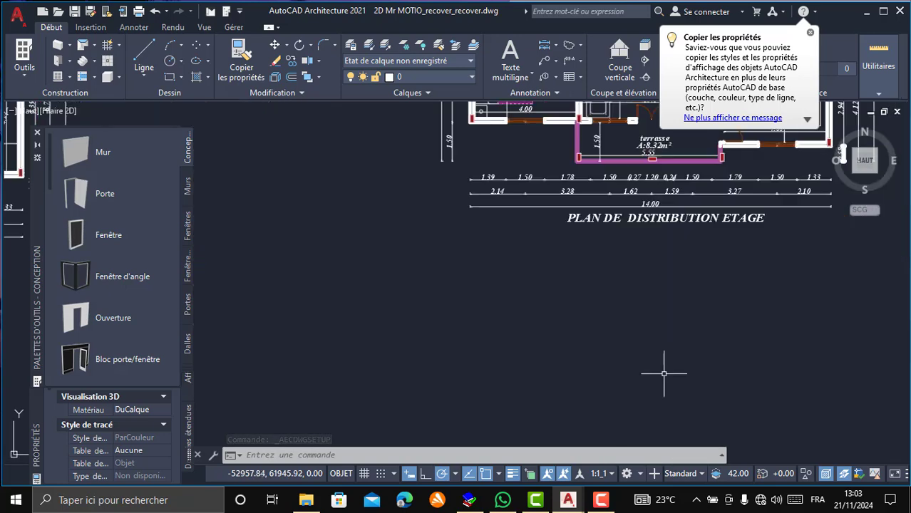
pyautogui.scroll(-2, 642, 360)
pyautogui.scroll(1, 531, 277)
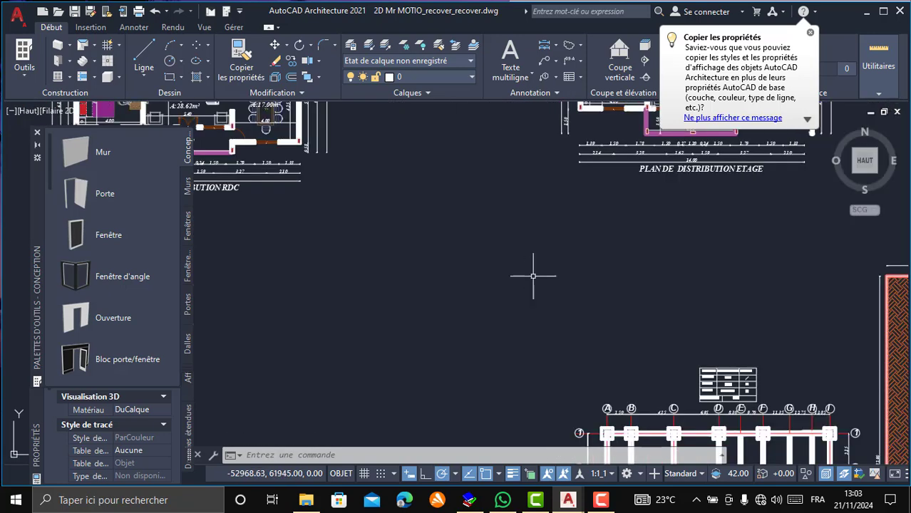
pyautogui.click(169, 78)
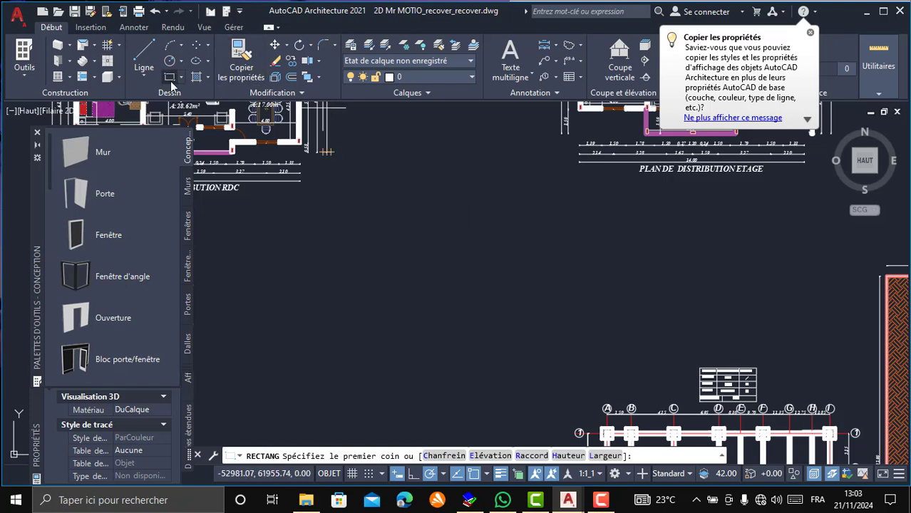
pyautogui.click(456, 208)
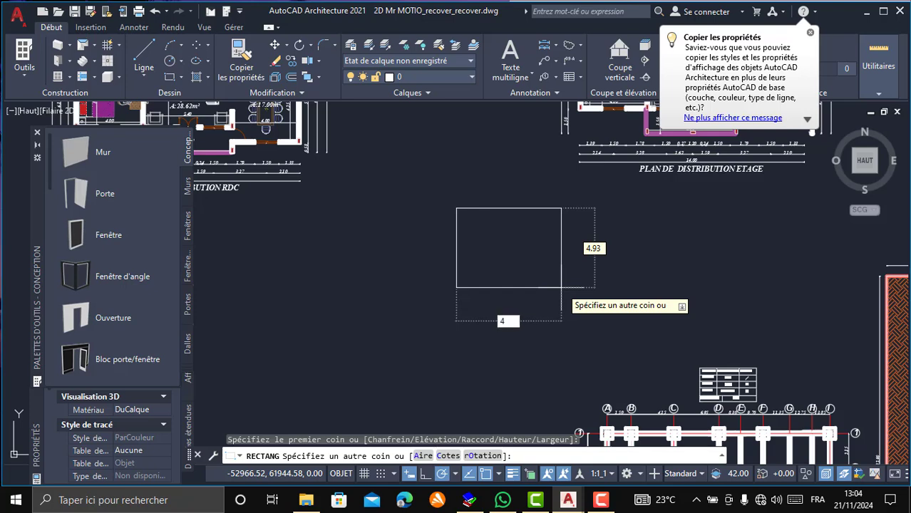
pyautogui.write('4')
pyautogui.press('Tab')
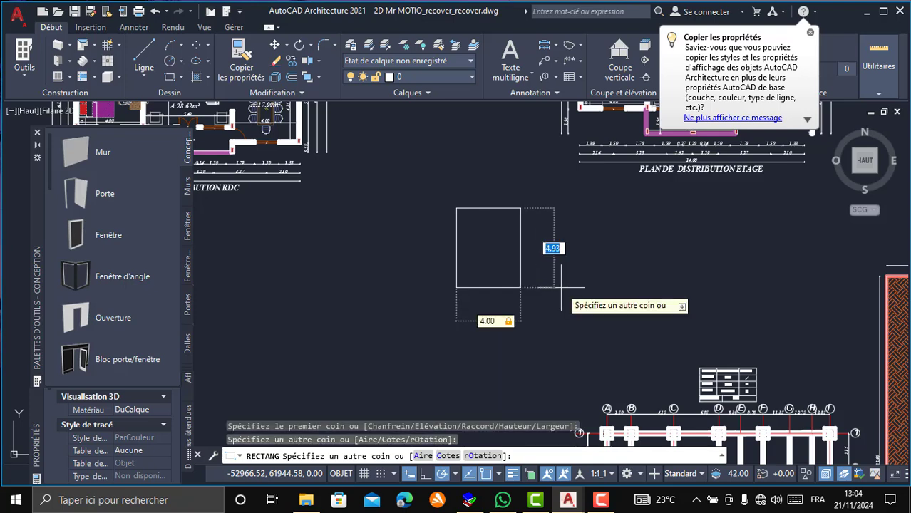
pyautogui.write('3')
pyautogui.press('Return')
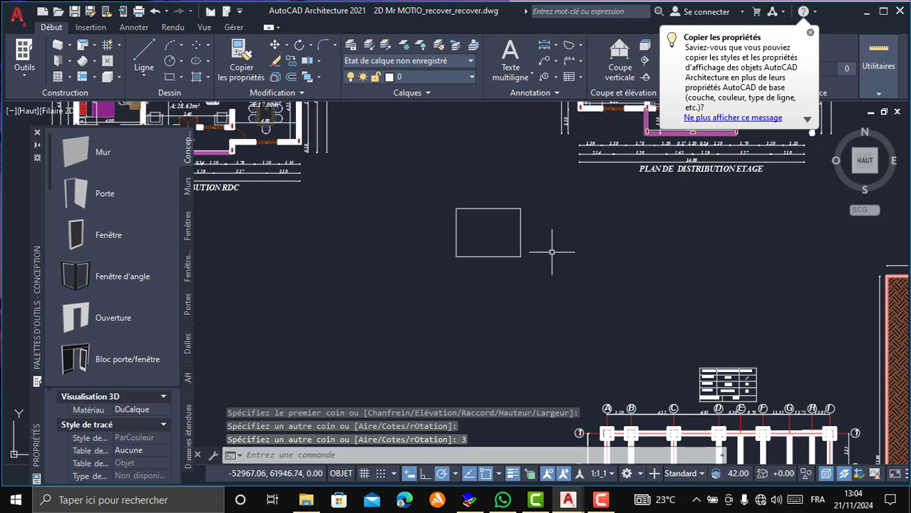
# Copy the "Sejour" room label from the PLAN DE DISTRIBUTION ETAGE into the upper part of the new rectangle.
pyautogui.scroll(2, 480, 219)
pyautogui.moveTo(480, 220); pyautogui.dragTo(498, 251, button='middle')
pyautogui.scroll(-3, 532, 298)
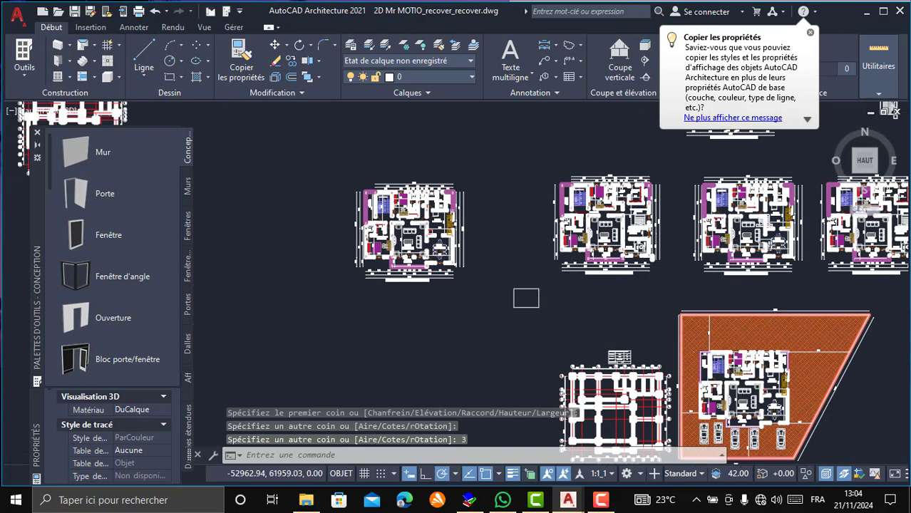
pyautogui.scroll(3, 572, 237)
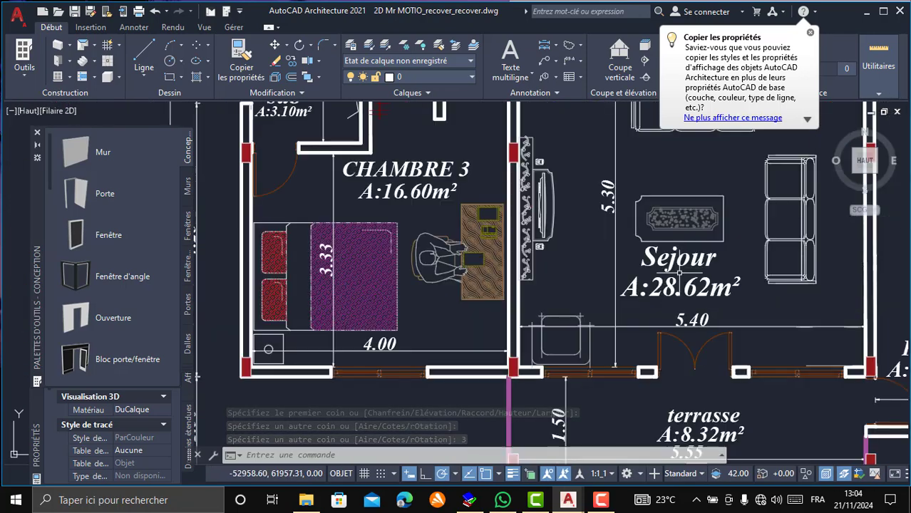
pyautogui.scroll(3, 680, 275)
pyautogui.click(680, 268)
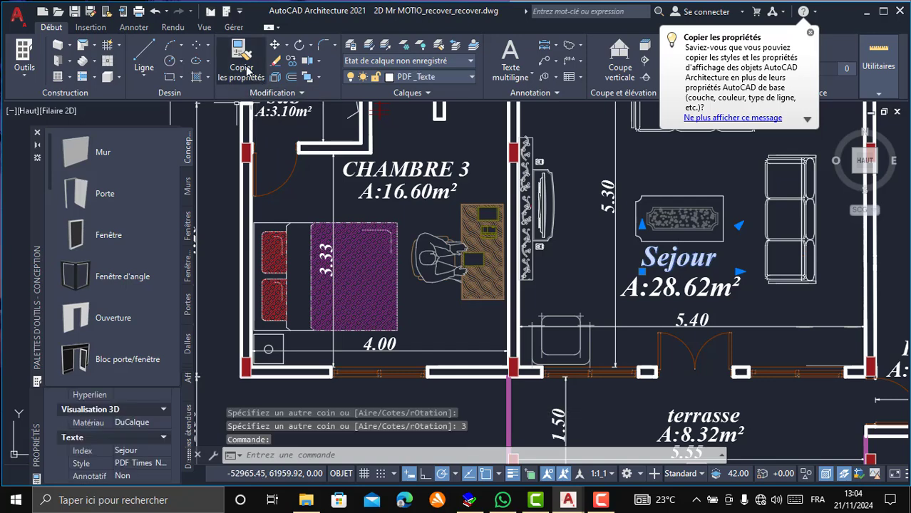
pyautogui.click(241, 70)
pyautogui.press('Escape')
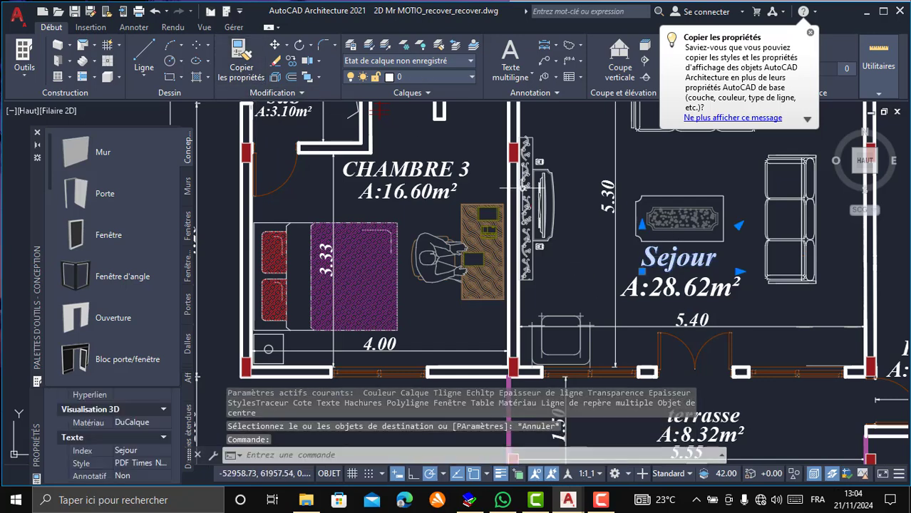
pyautogui.click(292, 63)
pyautogui.click(719, 274)
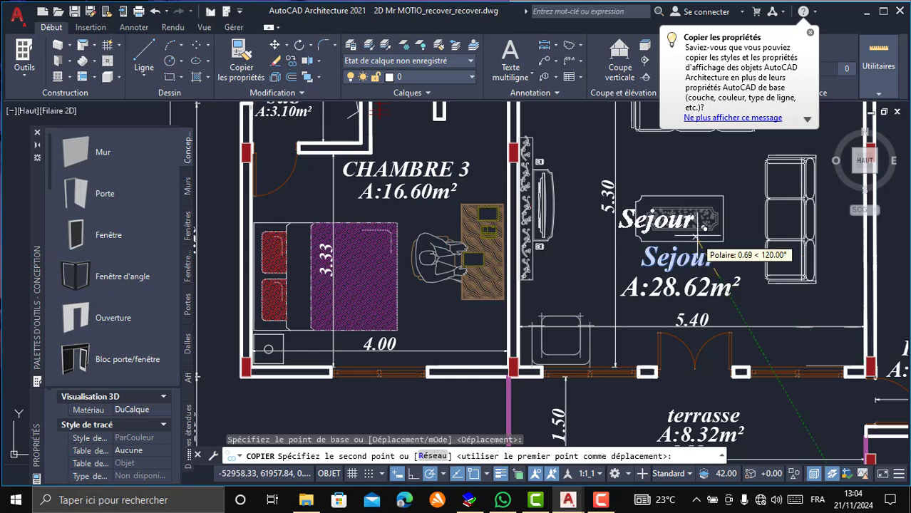
pyautogui.scroll(-5, 705, 227)
pyautogui.scroll(-1, 599, 239)
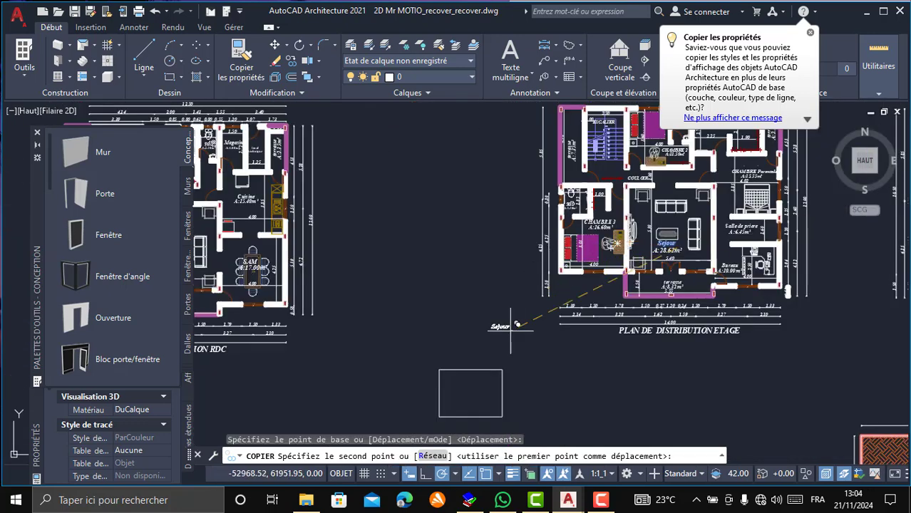
pyautogui.scroll(5, 480, 397)
pyautogui.click(487, 363)
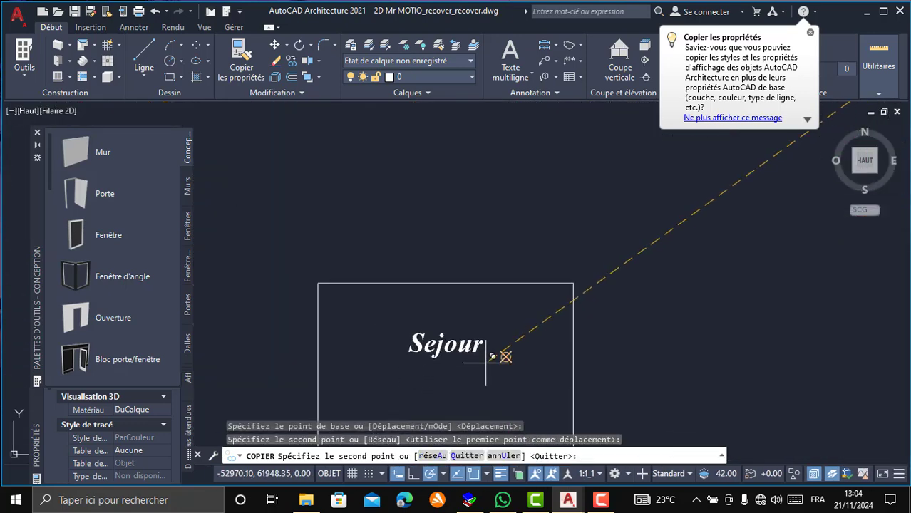
pyautogui.scroll(-2, 454, 252)
pyautogui.press('Escape')
# Copy the "Sejour" label inside the rectangle straight down to just below itself.
pyautogui.scroll(2, 438, 298)
pyautogui.scroll(-1, 473, 234)
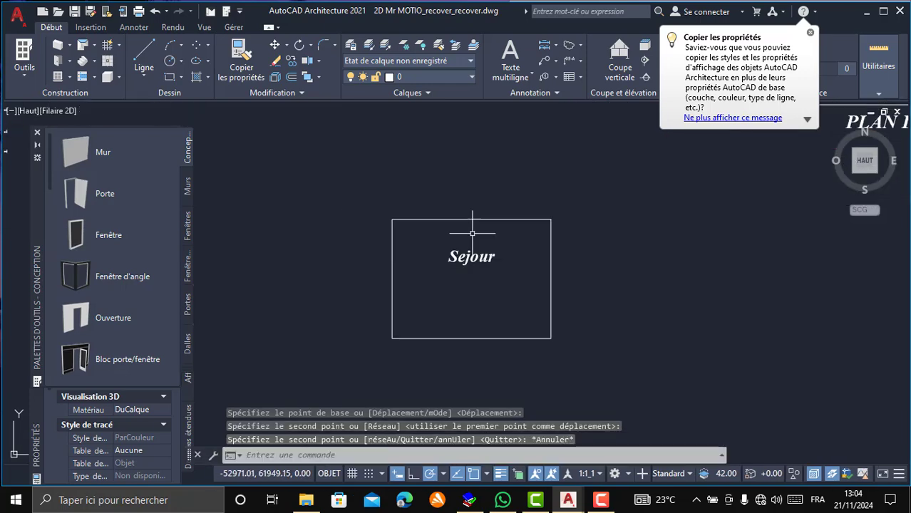
pyautogui.scroll(-3, 465, 258)
pyautogui.scroll(5, 463, 261)
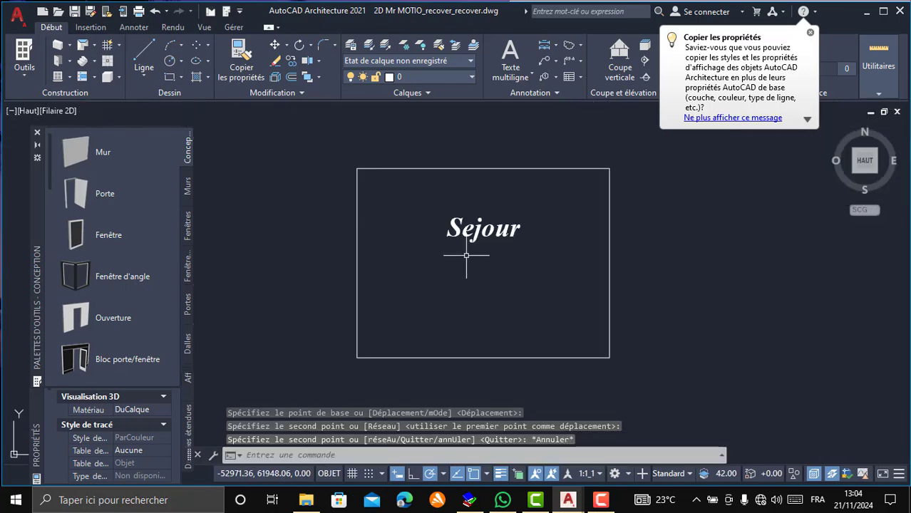
pyautogui.scroll(2, 480, 233)
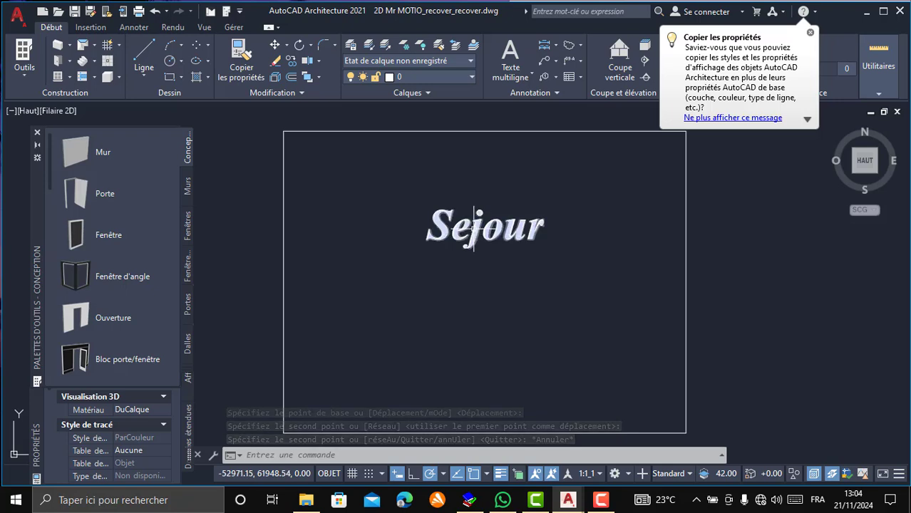
pyautogui.click(474, 228)
pyautogui.click(292, 61)
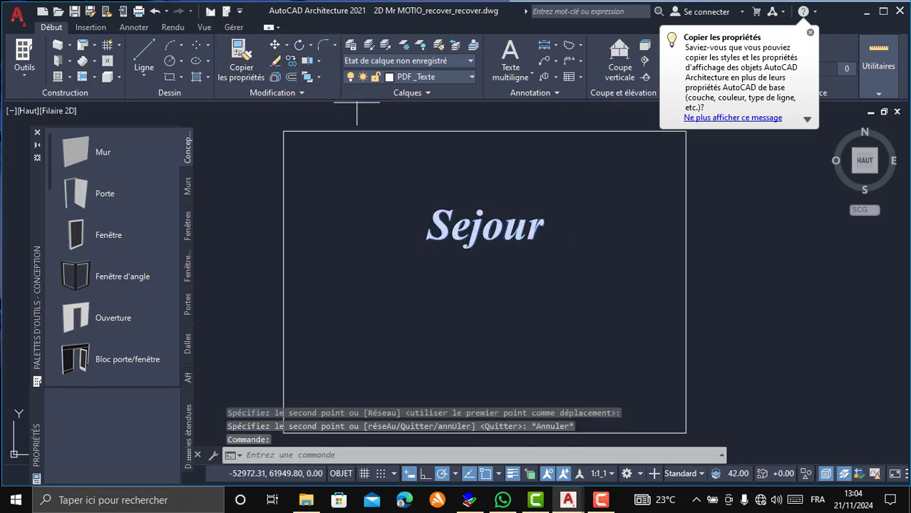
pyautogui.click(471, 212)
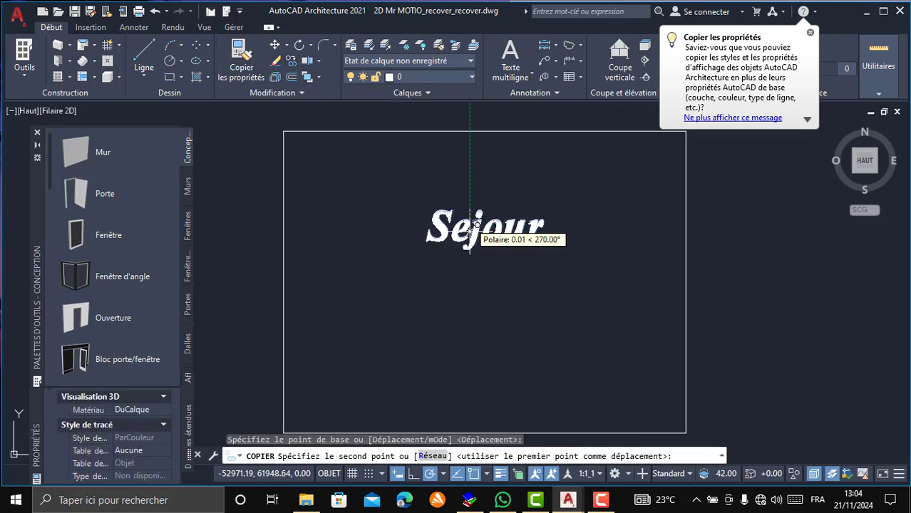
pyautogui.click(469, 270)
pyautogui.press('Escape')
# Place the copied "Sejour" label just below the first one and delete the copy's text.
pyautogui.click(472, 281)
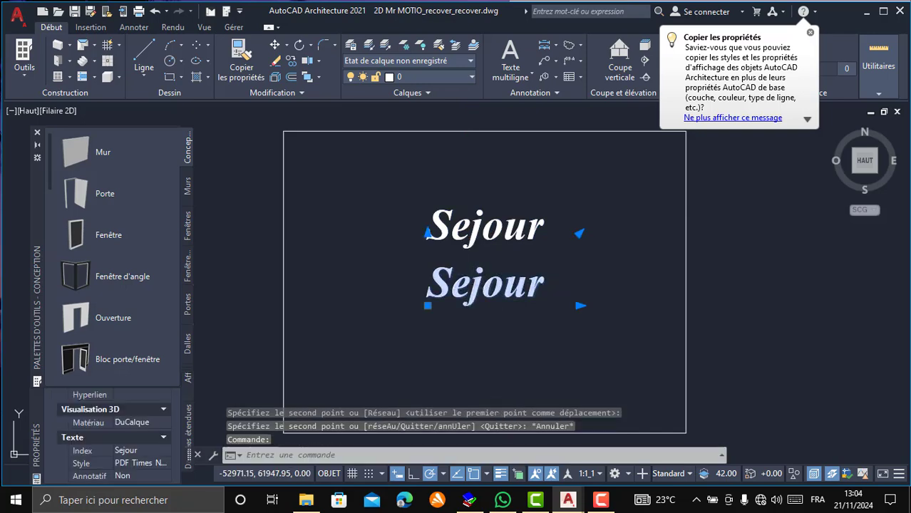
pyautogui.doubleClick(474, 282)
pyautogui.moveTo(545, 283); pyautogui.dragTo(432, 276)
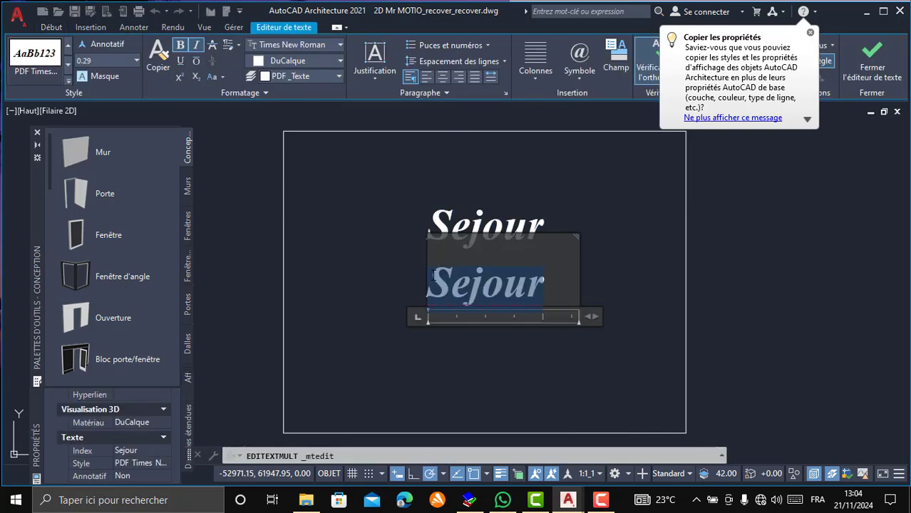
pyautogui.press('Delete')
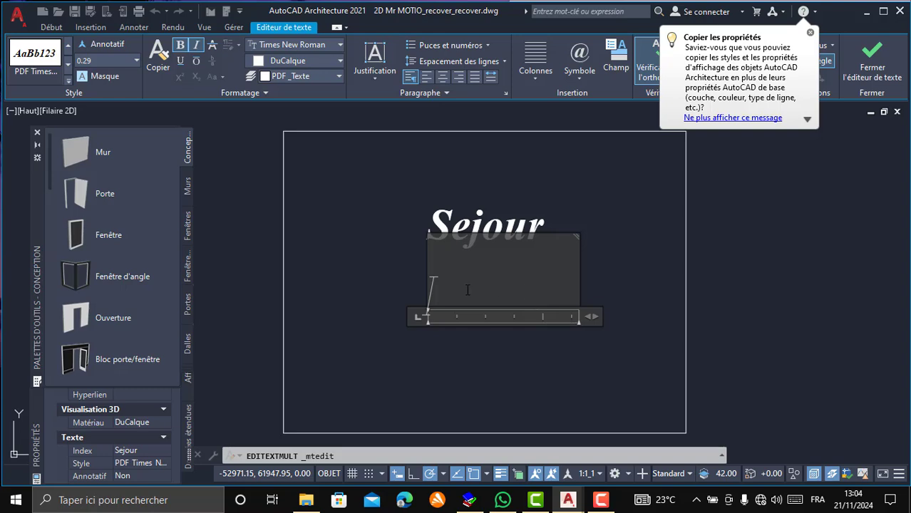
# In the emptied text, set up an Objet field from the Objets category that reads the rectangle's area (Aire) in decimal format.
pyautogui.rightClick(446, 288)
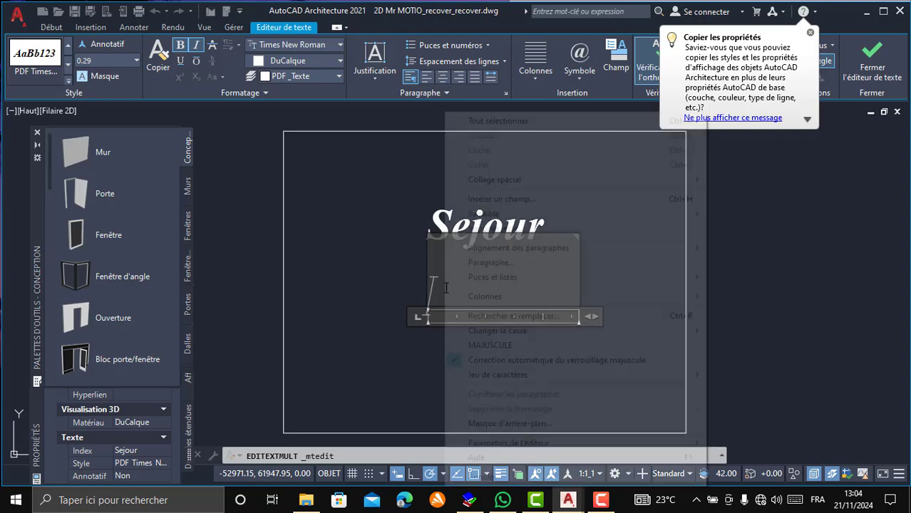
pyautogui.click(523, 201)
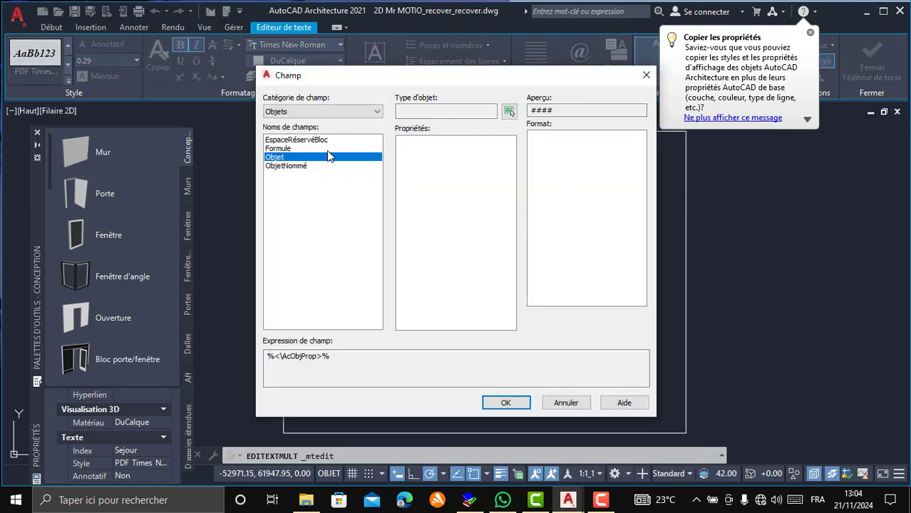
pyautogui.click(378, 113)
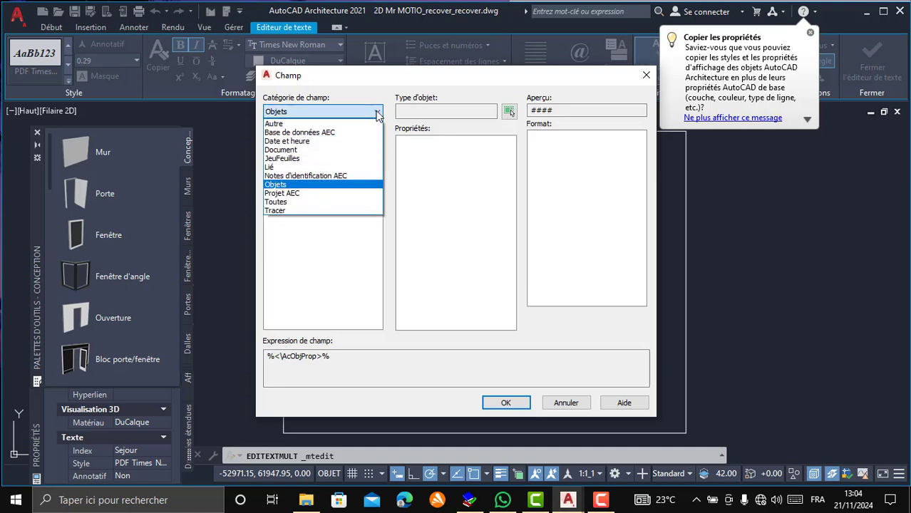
pyautogui.click(285, 185)
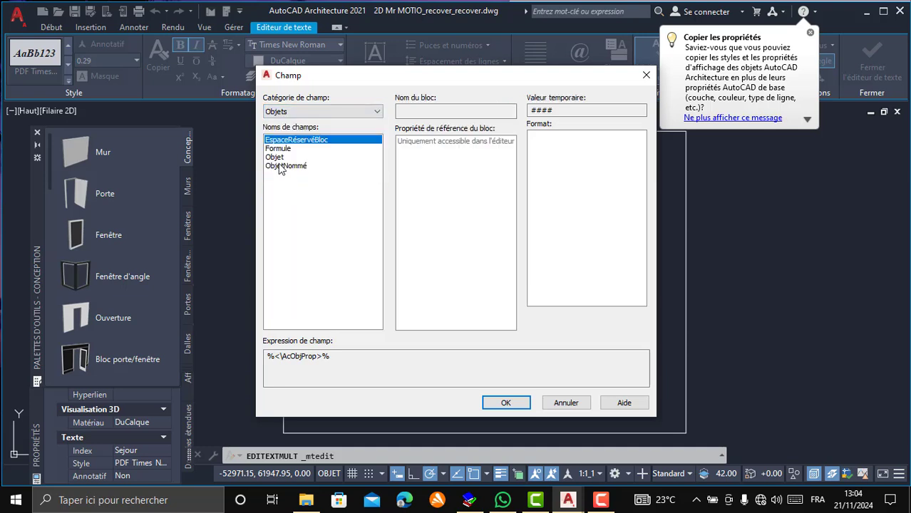
pyautogui.click(279, 158)
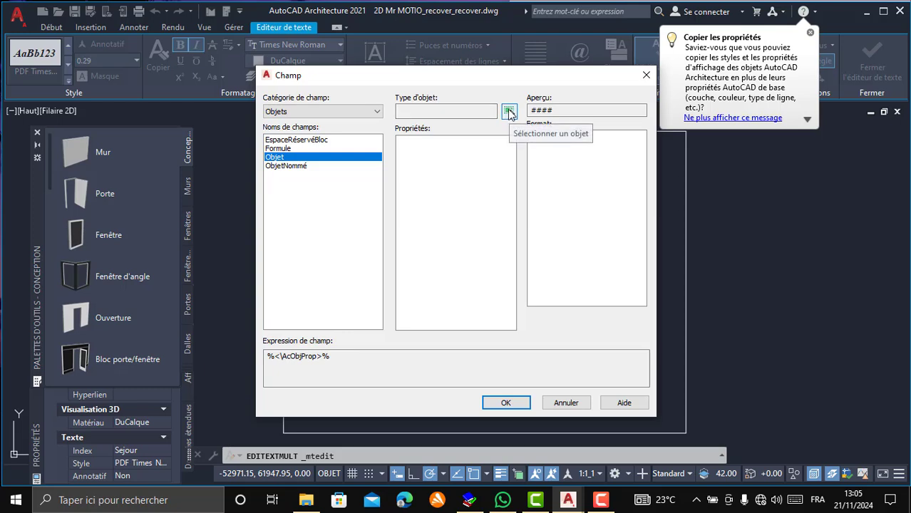
pyautogui.click(508, 113)
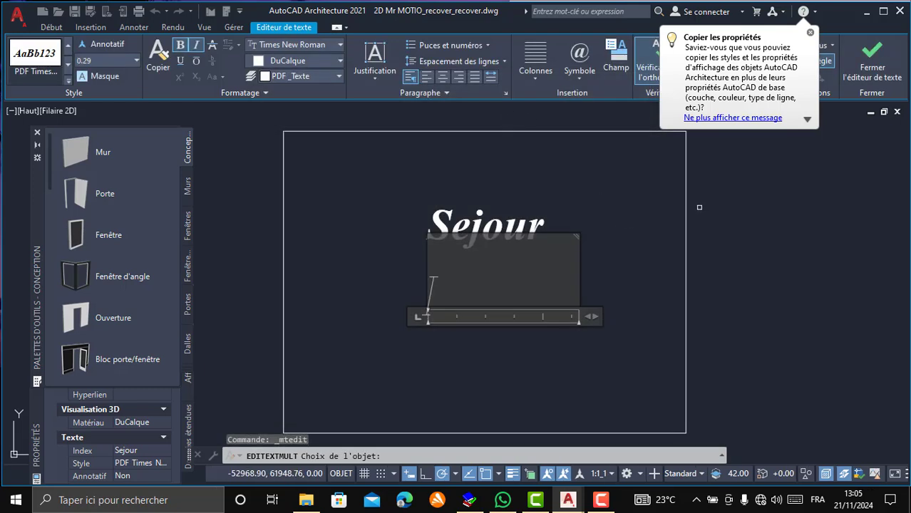
pyautogui.click(684, 215)
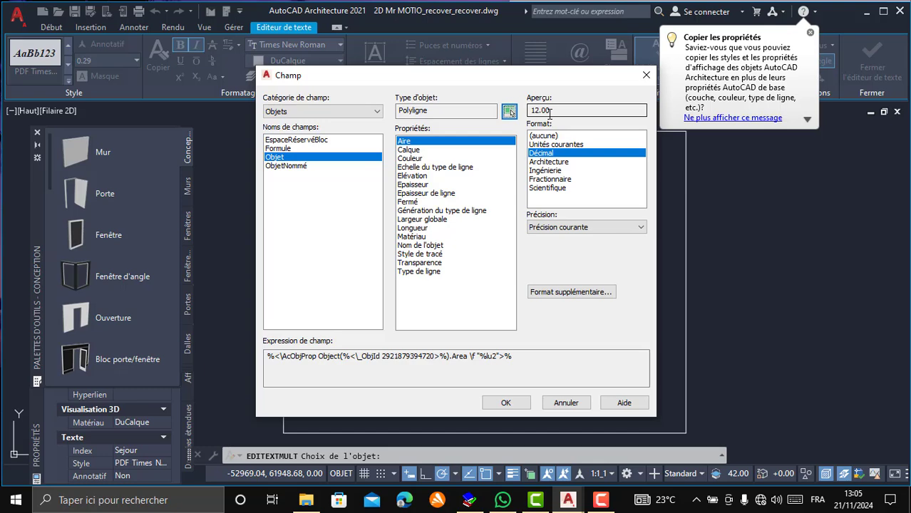
# Give the area field the prefix "Aire:" and the suffix "m²", insert it, and finish editing the text.
pyautogui.click(563, 292)
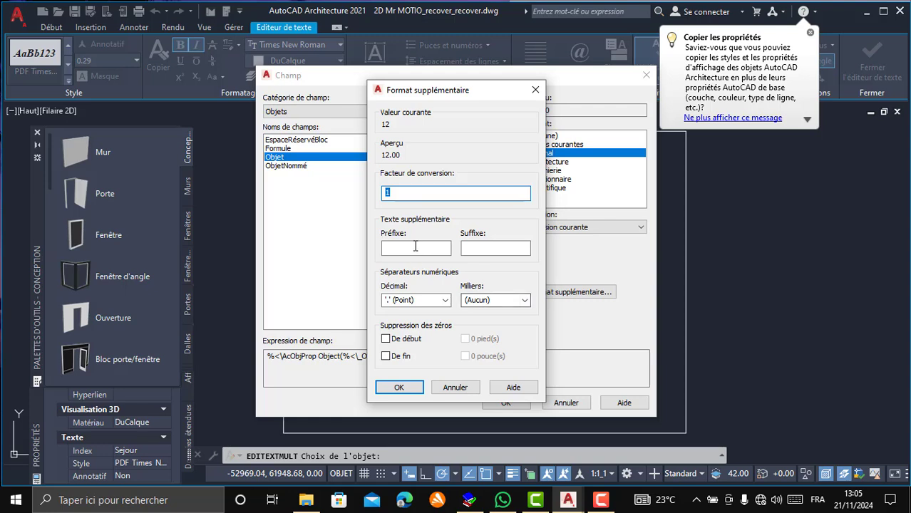
pyautogui.click(415, 247)
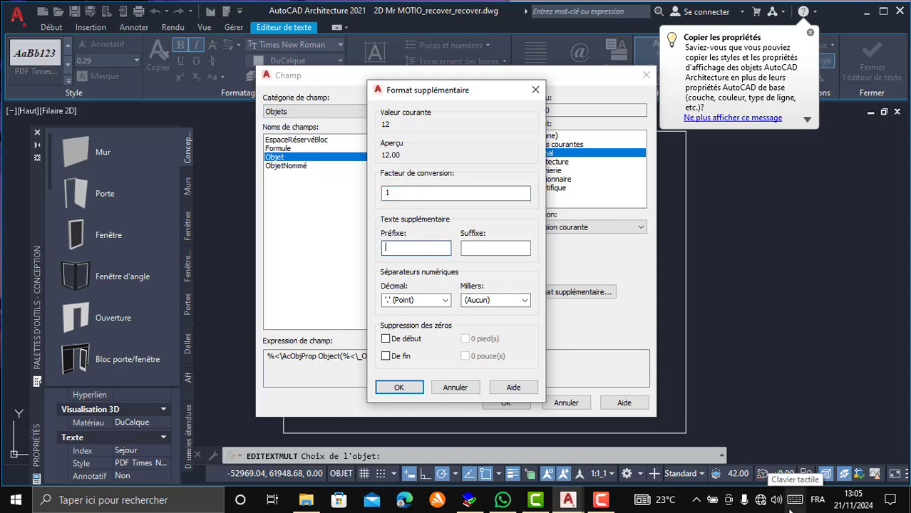
pyautogui.write('Aire:')
pyautogui.click(513, 251)
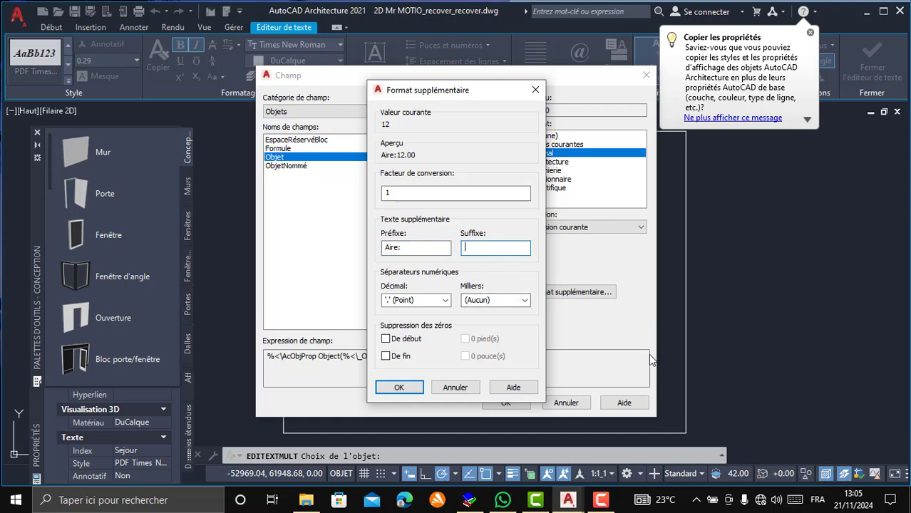
pyautogui.write('m²')
pyautogui.click(400, 389)
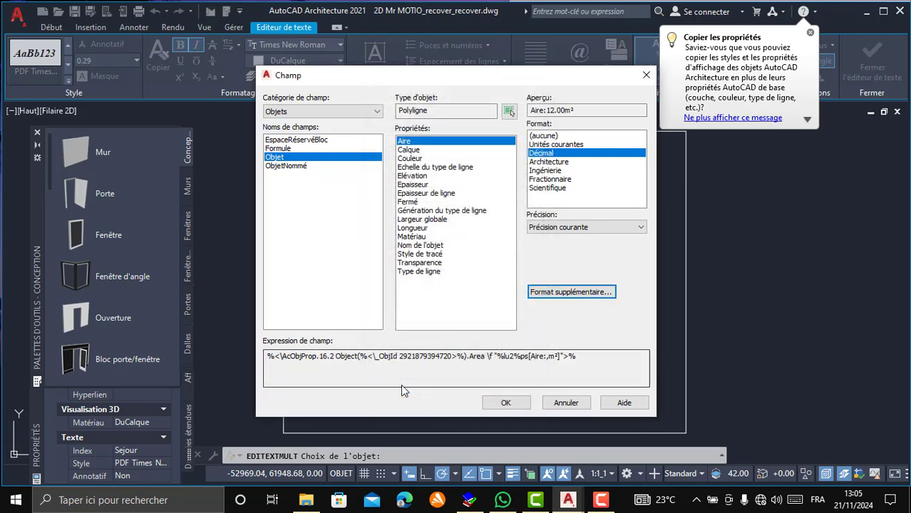
pyautogui.click(506, 403)
pyautogui.click(502, 342)
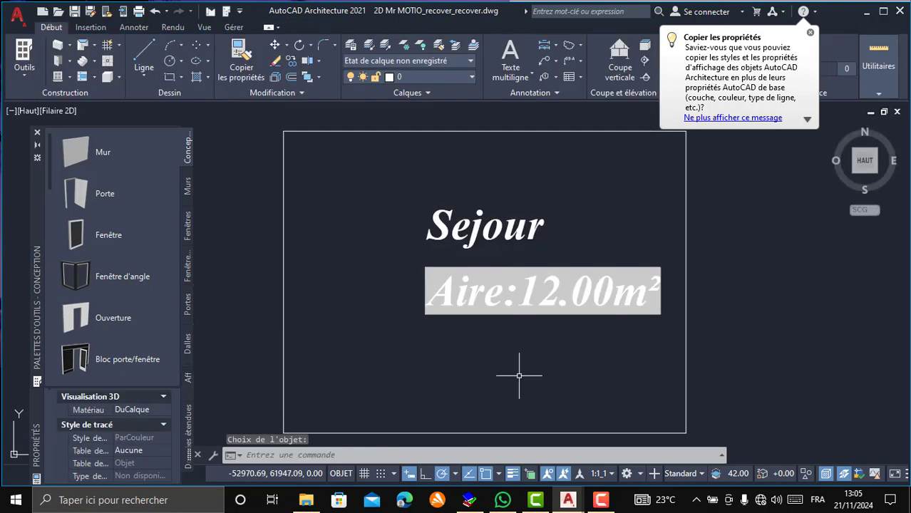
# Move the area text horizontally about 0.5 to the left so that it is centred beneath "Sejour".
pyautogui.click(497, 342)
pyautogui.click(422, 265)
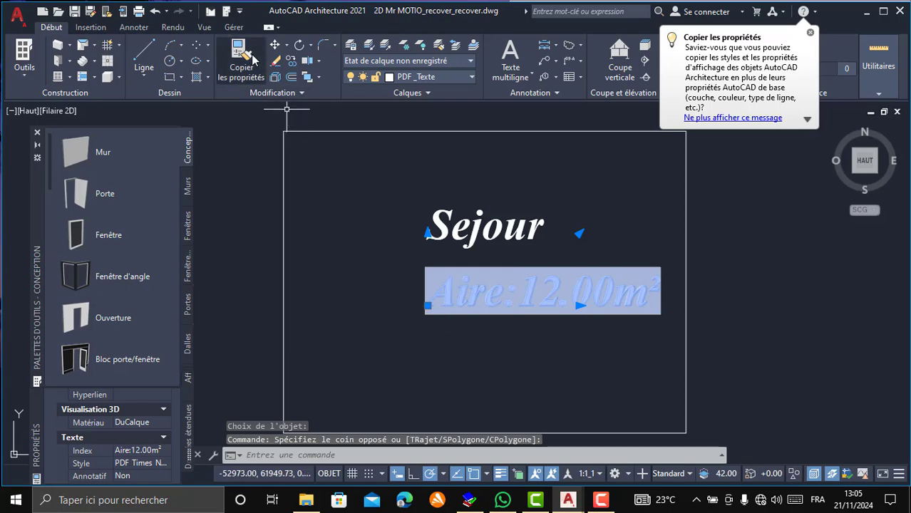
pyautogui.click(274, 44)
pyautogui.click(538, 289)
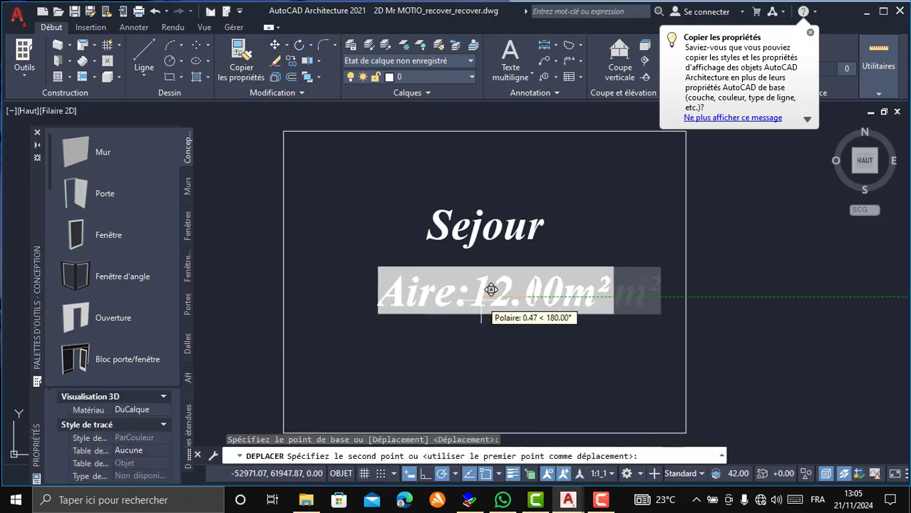
pyautogui.press('Escape')
pyautogui.scroll(-7, 449, 303)
pyautogui.scroll(5, 453, 303)
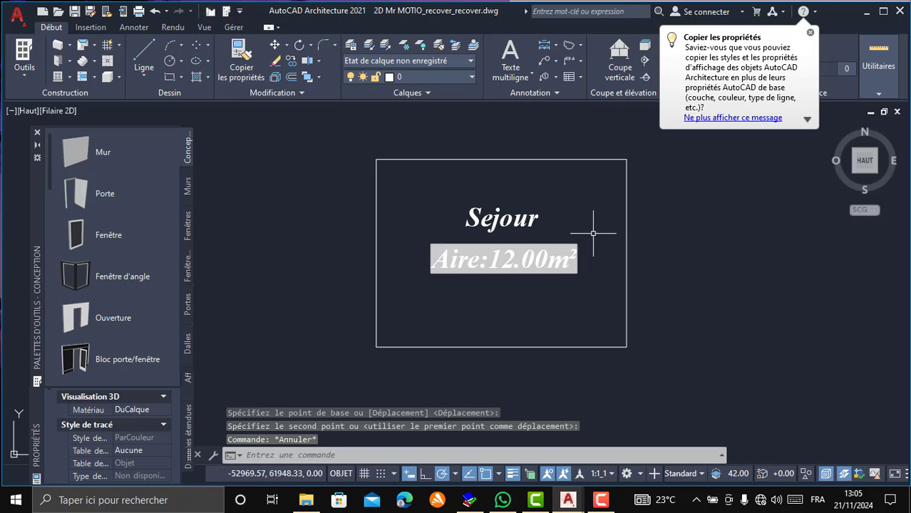
pyautogui.scroll(2, 507, 237)
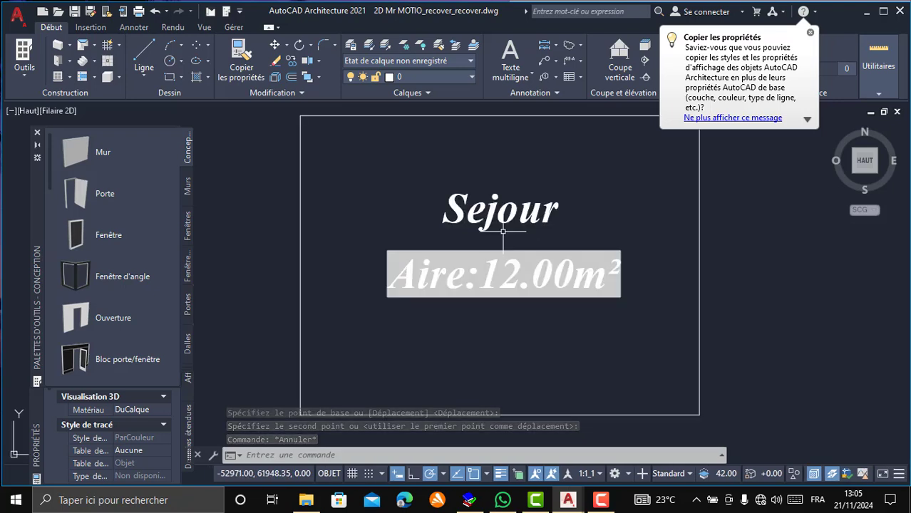
pyautogui.scroll(-6, 440, 231)
pyautogui.scroll(3, 468, 218)
pyautogui.scroll(-5, 385, 222)
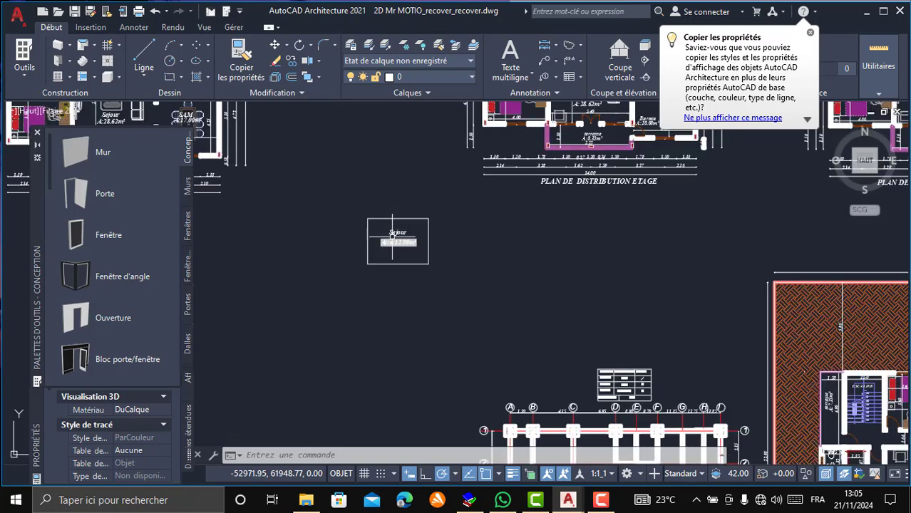
pyautogui.scroll(5, 374, 250)
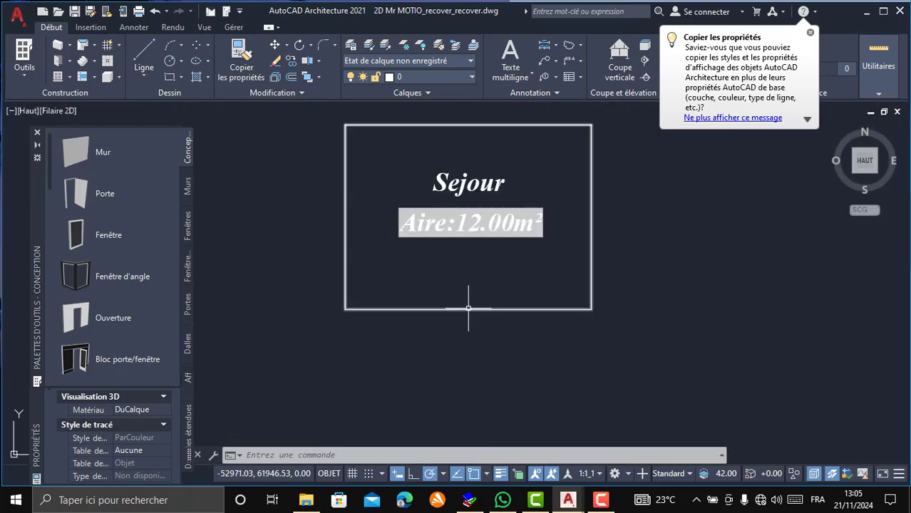
# Stretch the rectangle's lower edge straight down by 2.
pyautogui.click(465, 274)
pyautogui.scroll(-3, 470, 263)
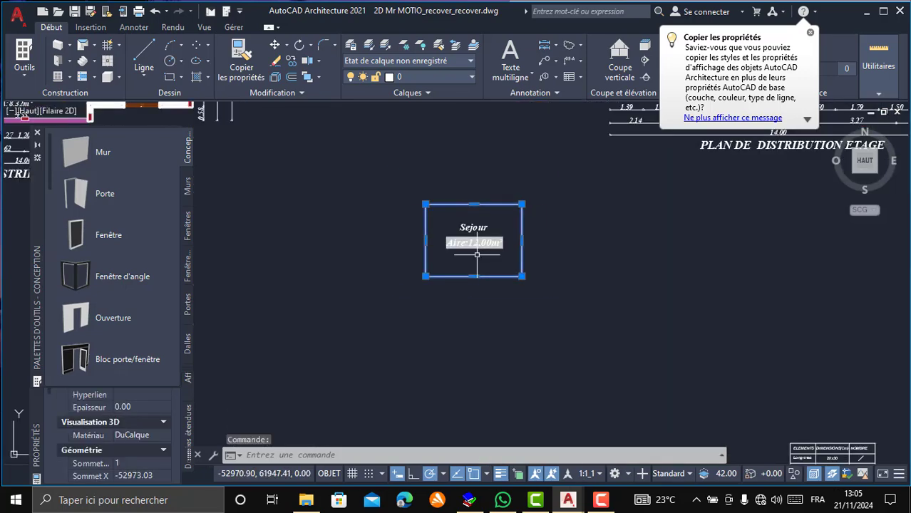
pyautogui.scroll(2, 477, 255)
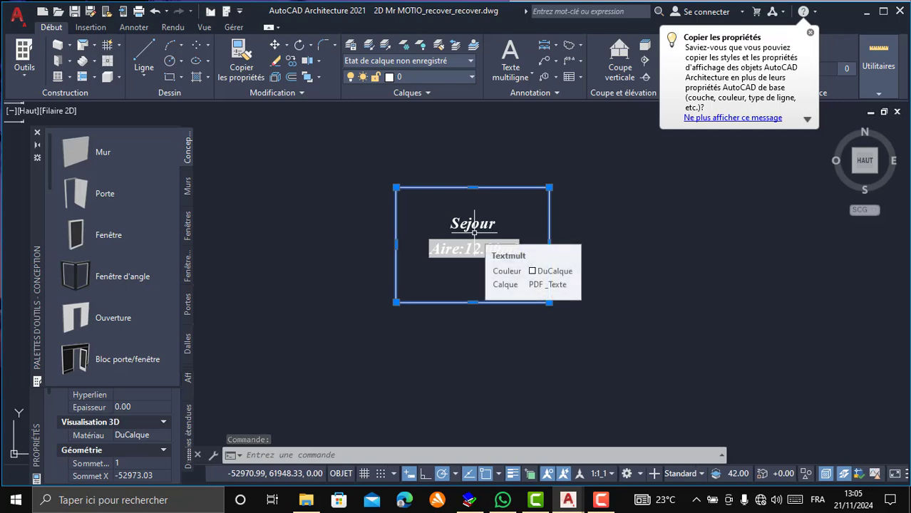
pyautogui.scroll(1, 503, 224)
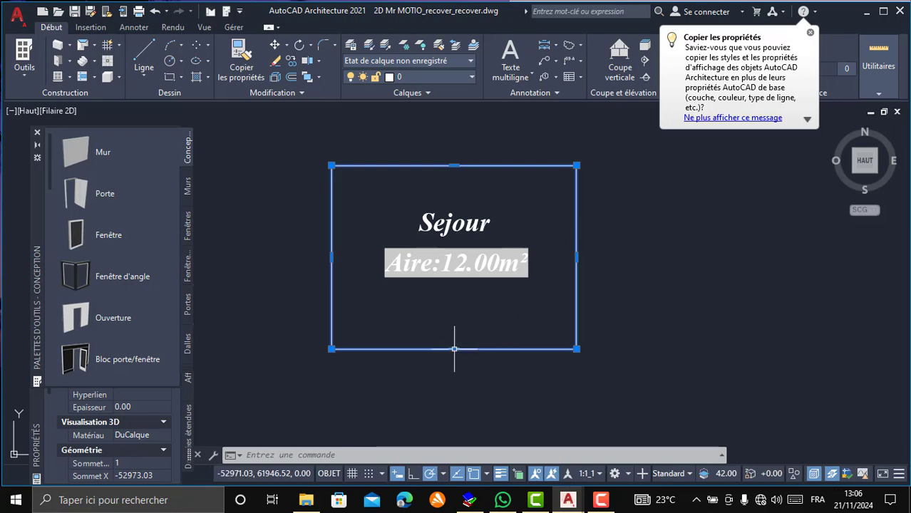
pyautogui.moveTo(454, 349)
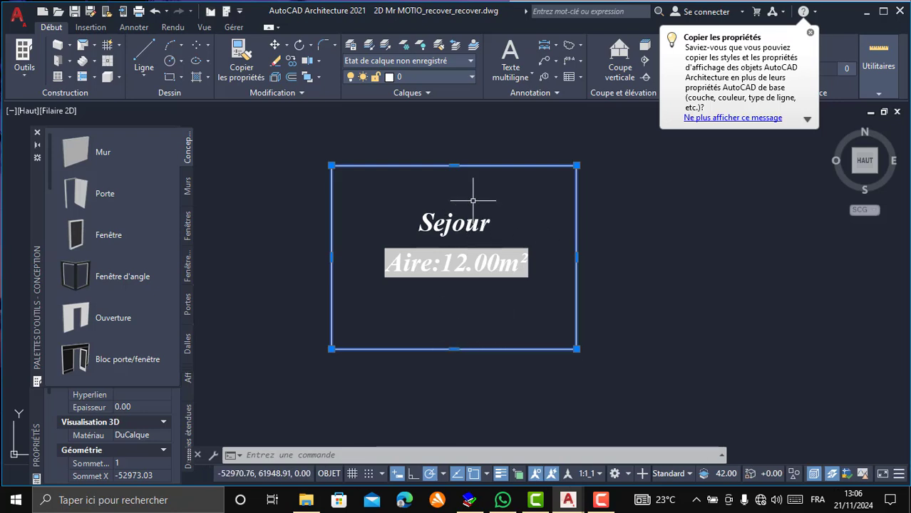
pyautogui.scroll(-4, 477, 196)
pyautogui.scroll(4, 453, 228)
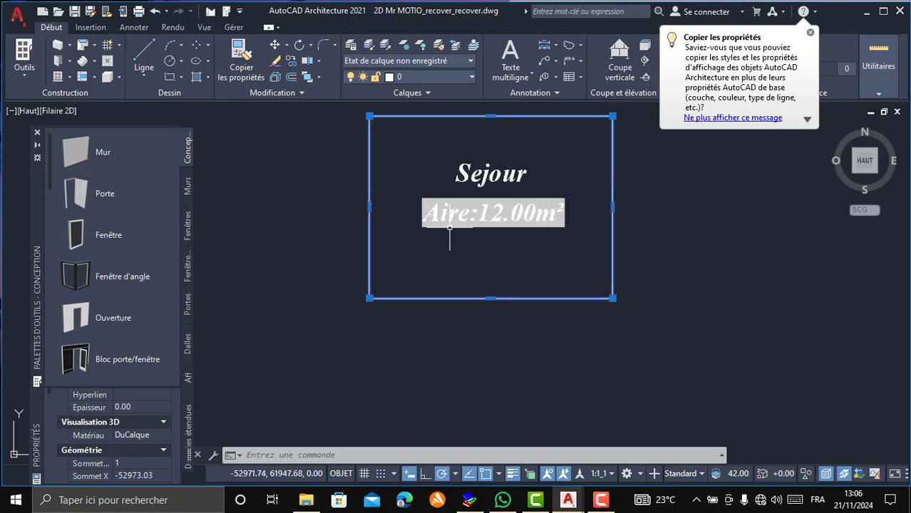
pyautogui.click(491, 298)
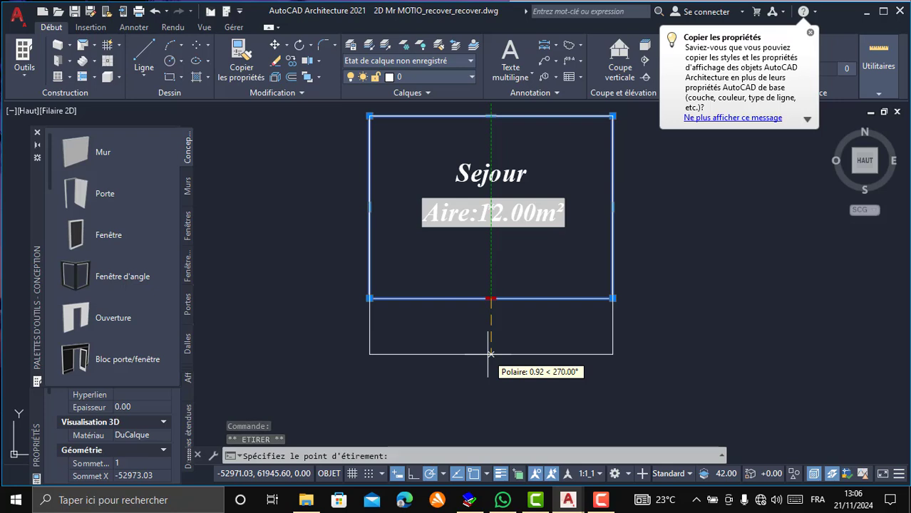
pyautogui.write('2')
pyautogui.press('Return')
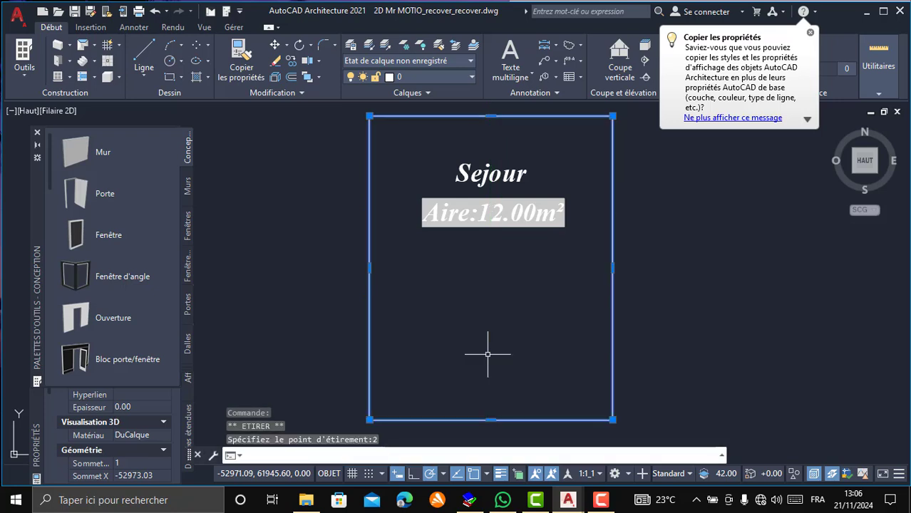
pyautogui.scroll(-3, 478, 228)
pyautogui.press('Escape')
pyautogui.scroll(3, 474, 217)
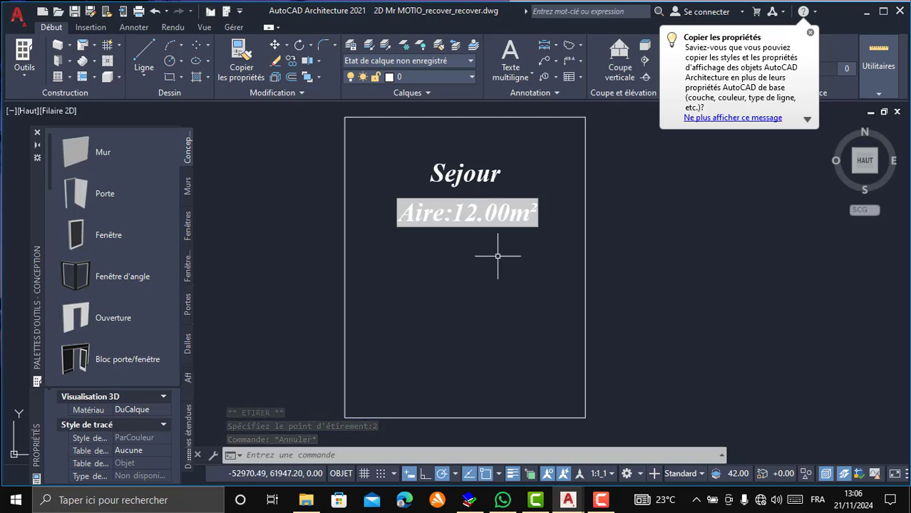
# Regenerate the model with REGEN to refresh the area field in the rectangle.
pyautogui.scroll(-2, 501, 243)
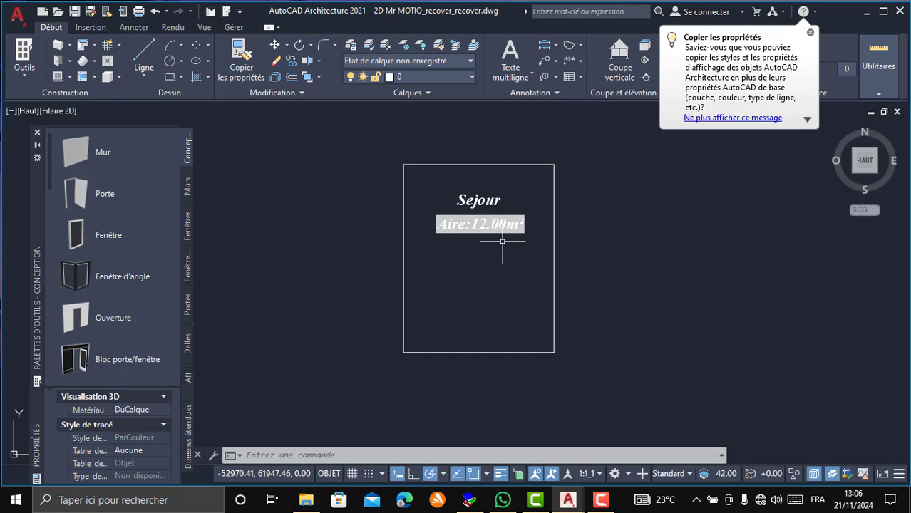
pyautogui.scroll(2, 501, 243)
pyautogui.click(496, 242)
pyautogui.click(460, 199)
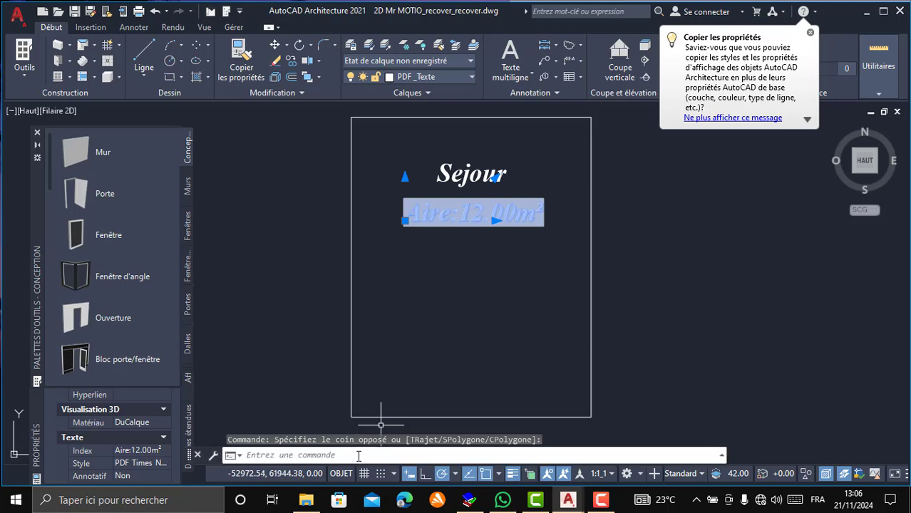
pyautogui.write('re')
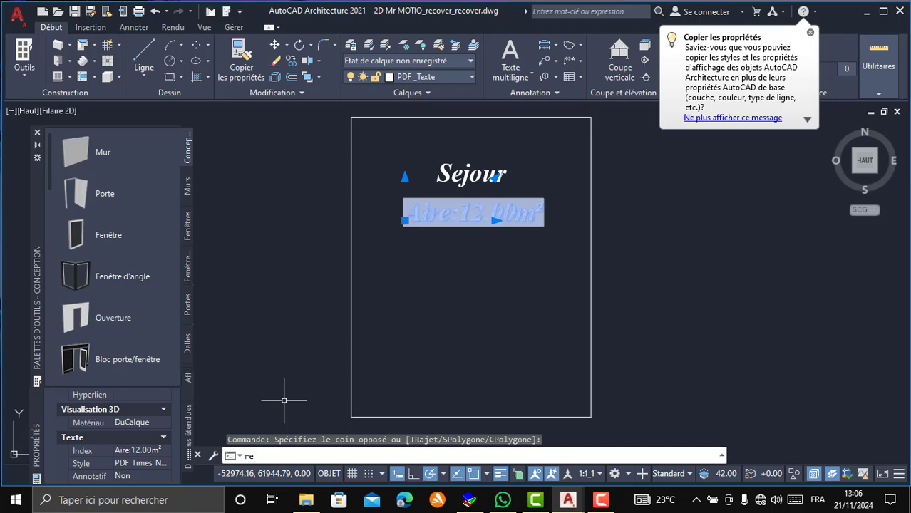
pyautogui.write('gen')
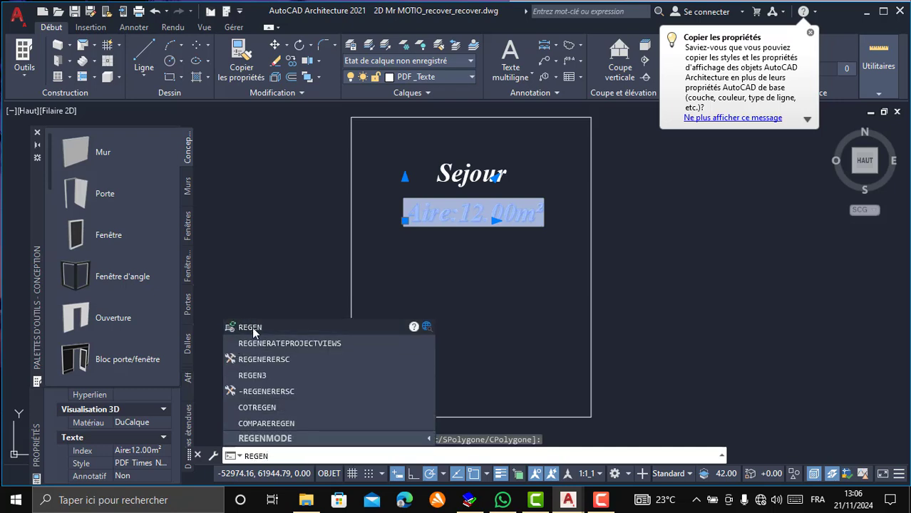
pyautogui.click(254, 329)
pyautogui.scroll(-4, 437, 320)
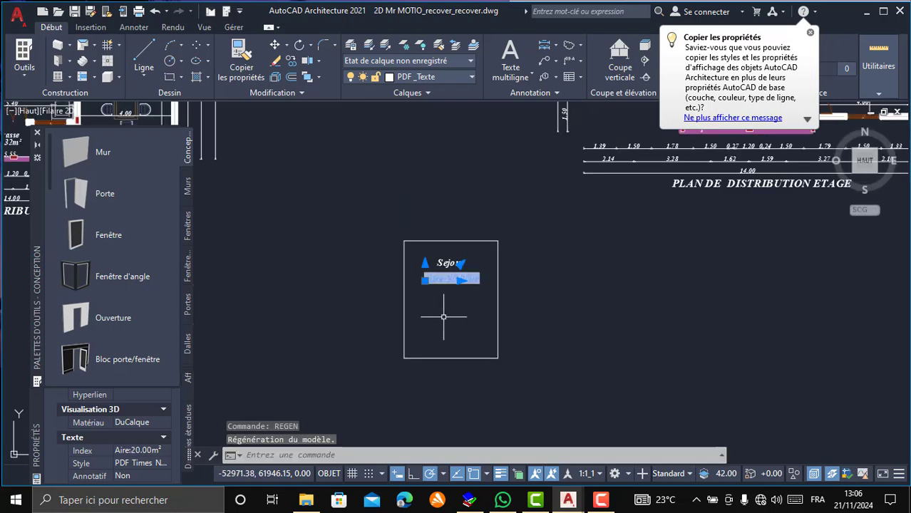
pyautogui.scroll(4, 443, 288)
pyautogui.press('Escape')
pyautogui.scroll(4, 463, 263)
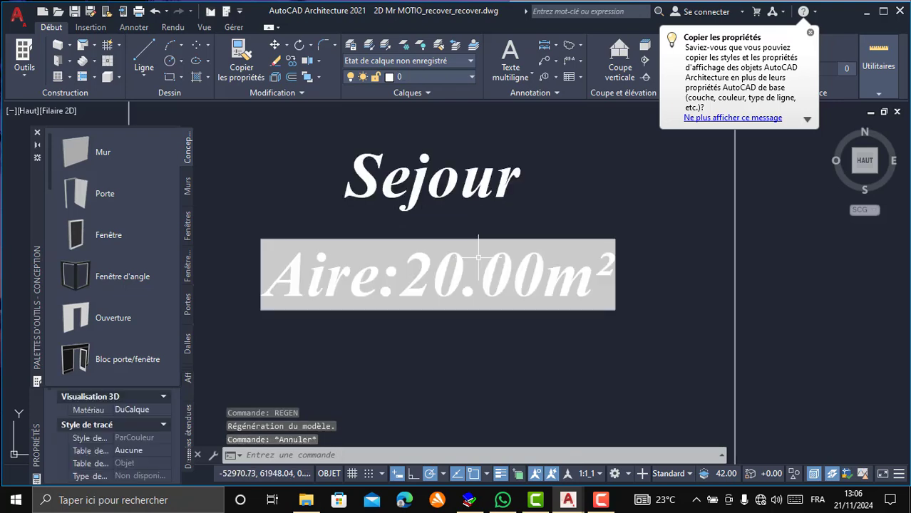
# Examine the area label beneath "Sejour" inside the standalone rectangle.
pyautogui.scroll(-4, 482, 239)
pyautogui.scroll(-2, 483, 239)
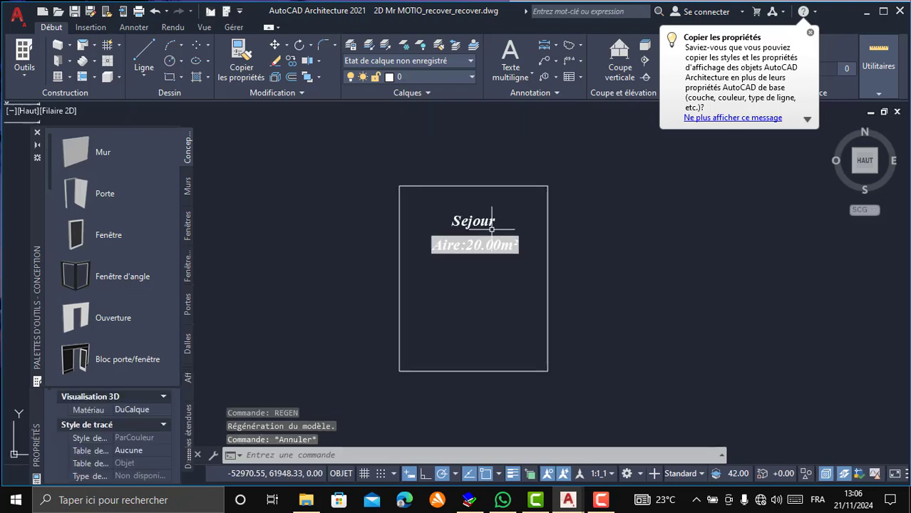
pyautogui.scroll(5, 479, 255)
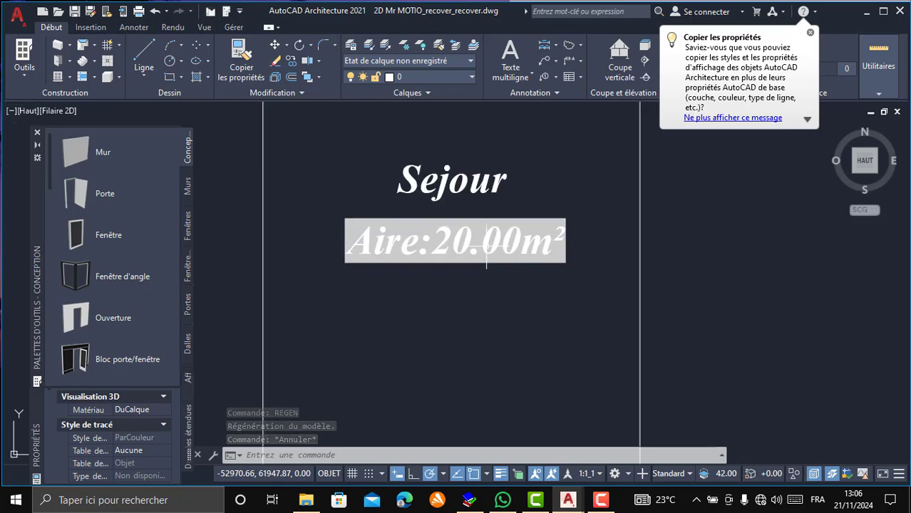
pyautogui.scroll(-7, 482, 246)
pyautogui.scroll(4, 480, 236)
pyautogui.scroll(-8, 365, 264)
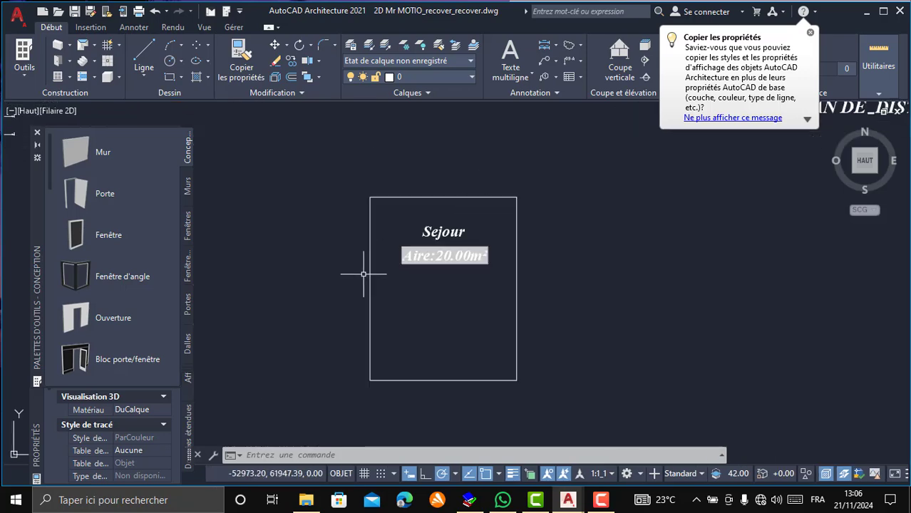
# Examine the room names and area labels on the PLAN DE DISTRIBUTION ETAGE floor plan.
pyautogui.scroll(5, 494, 170)
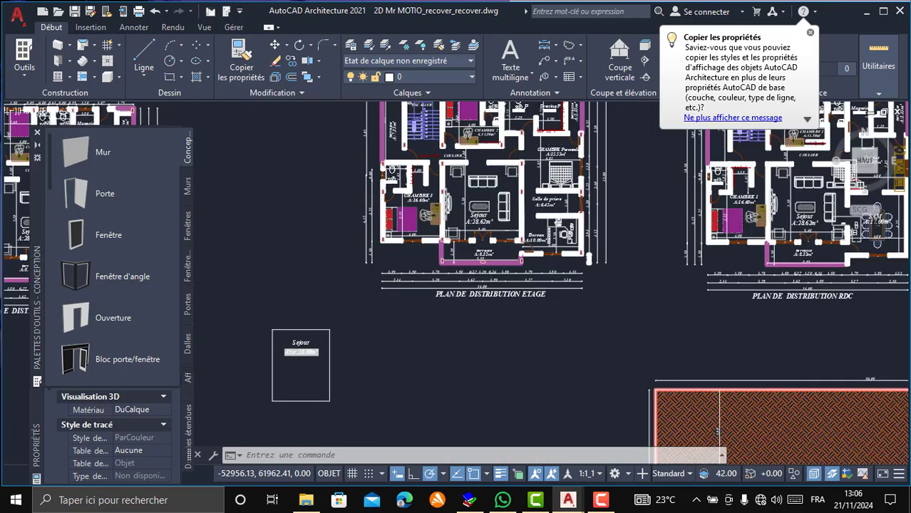
pyautogui.scroll(4, 396, 186)
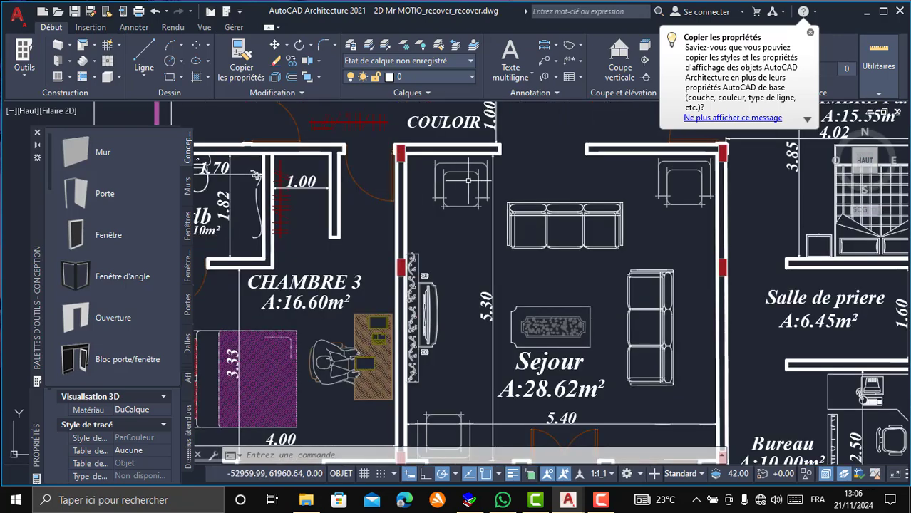
pyautogui.scroll(-4, 474, 191)
pyautogui.scroll(5, 667, 244)
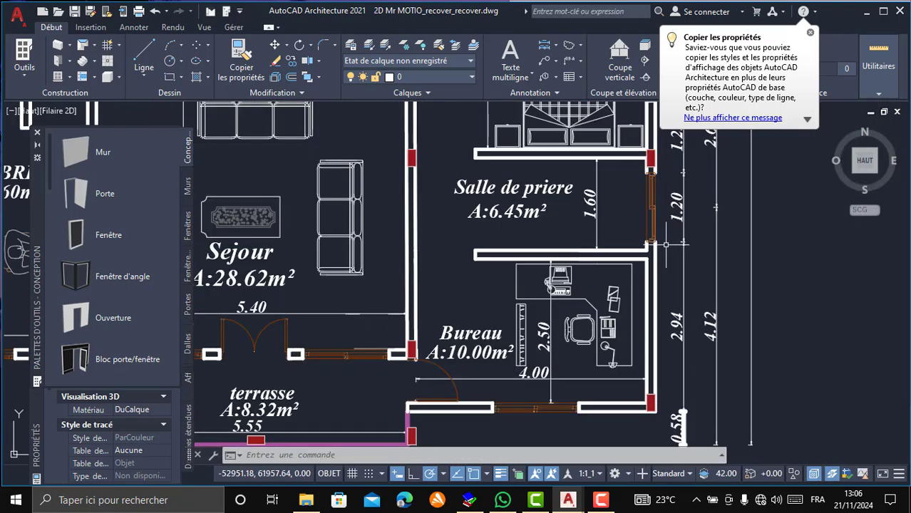
pyautogui.scroll(-6, 586, 307)
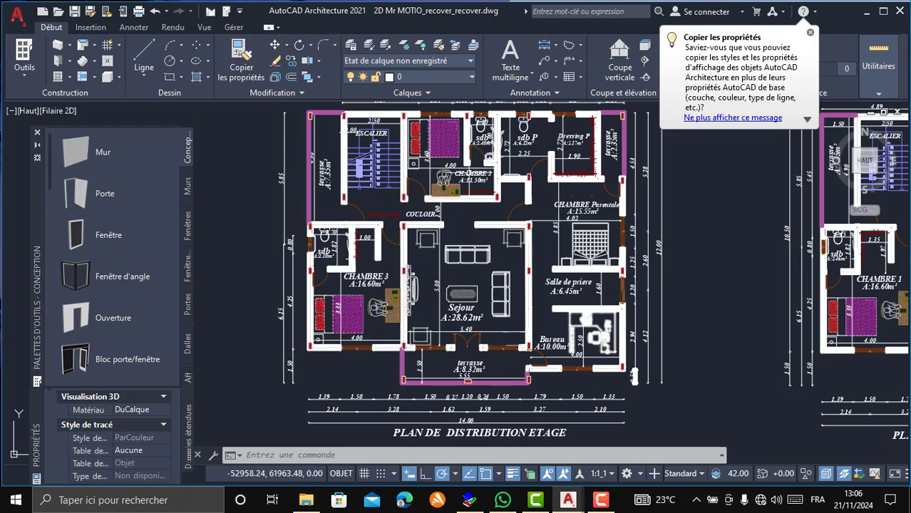
pyautogui.scroll(5, 453, 134)
pyautogui.scroll(3, 492, 143)
pyautogui.scroll(-3, 499, 314)
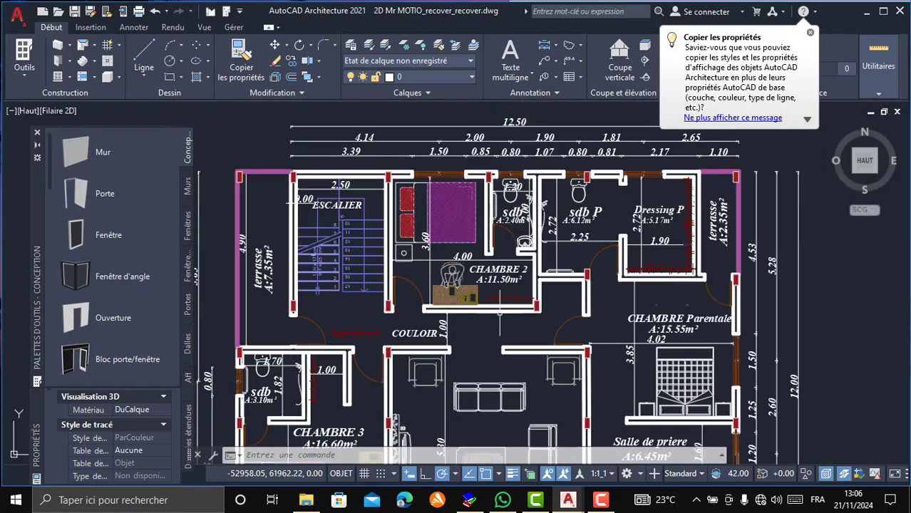
pyautogui.scroll(-2, 438, 187)
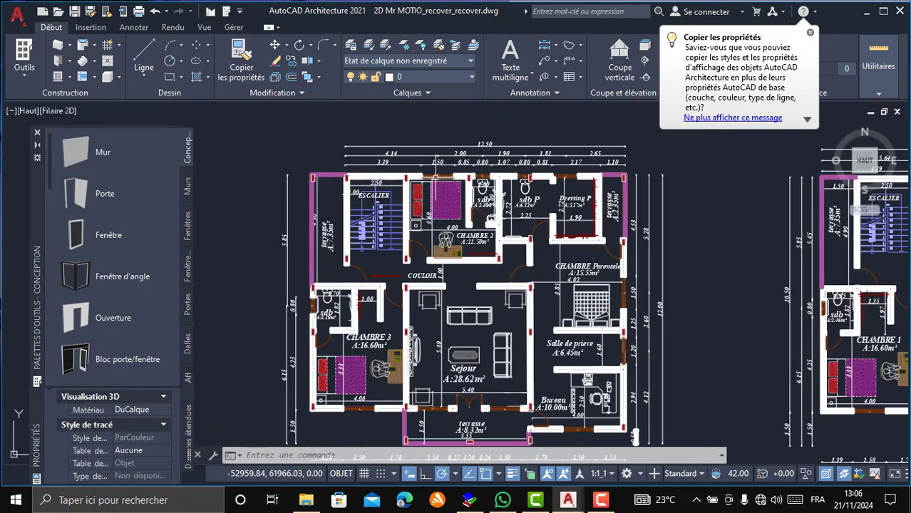
# Draw a rectangle over the Sejour room in the upper-floor plan, from its lower-right inner wall corner to its upper-left inner wall corner.
pyautogui.scroll(2, 474, 413)
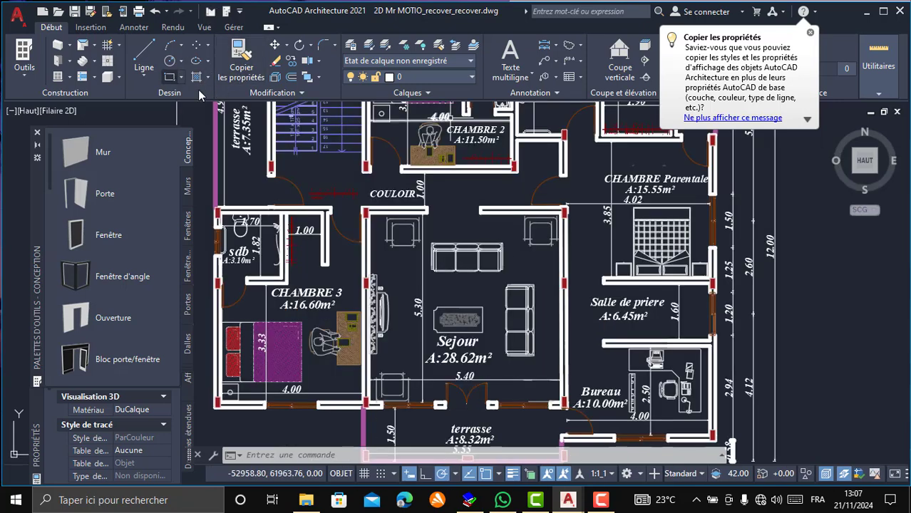
pyautogui.click(170, 77)
pyautogui.scroll(5, 560, 392)
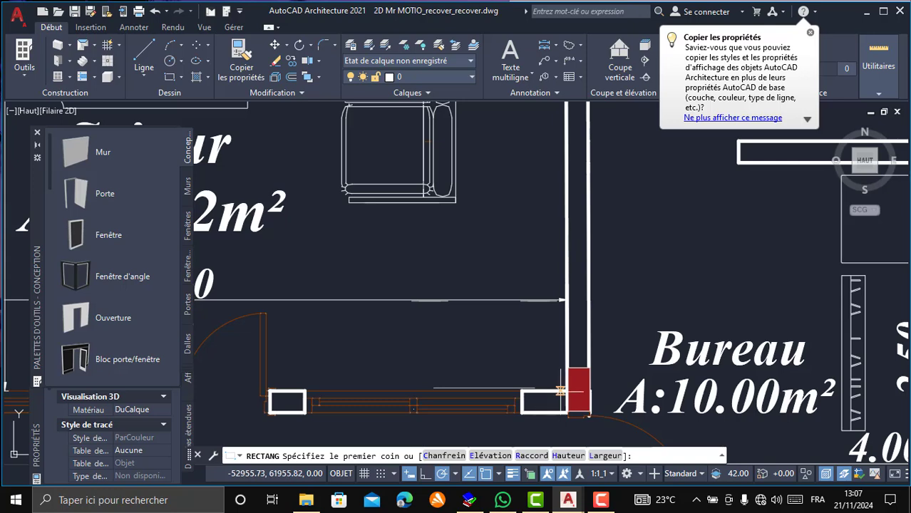
pyautogui.click(568, 390)
pyautogui.scroll(-5, 499, 228)
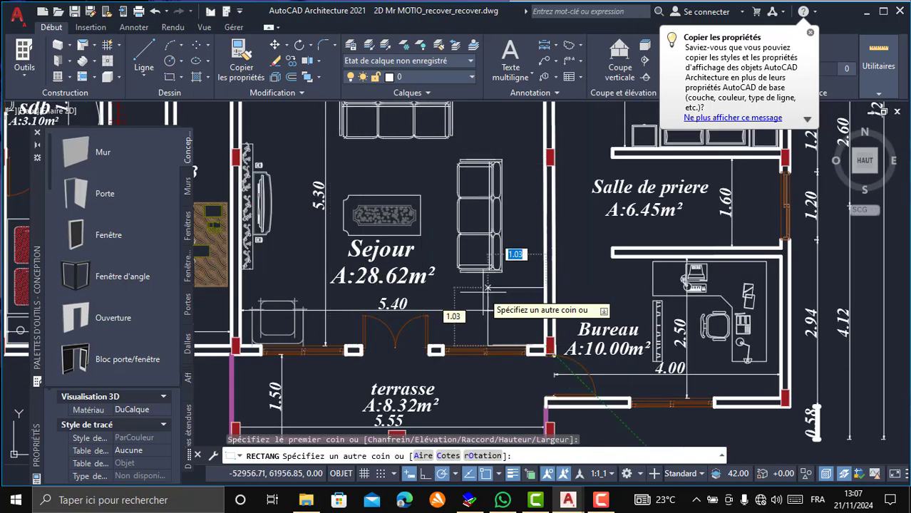
pyautogui.scroll(5, 353, 129)
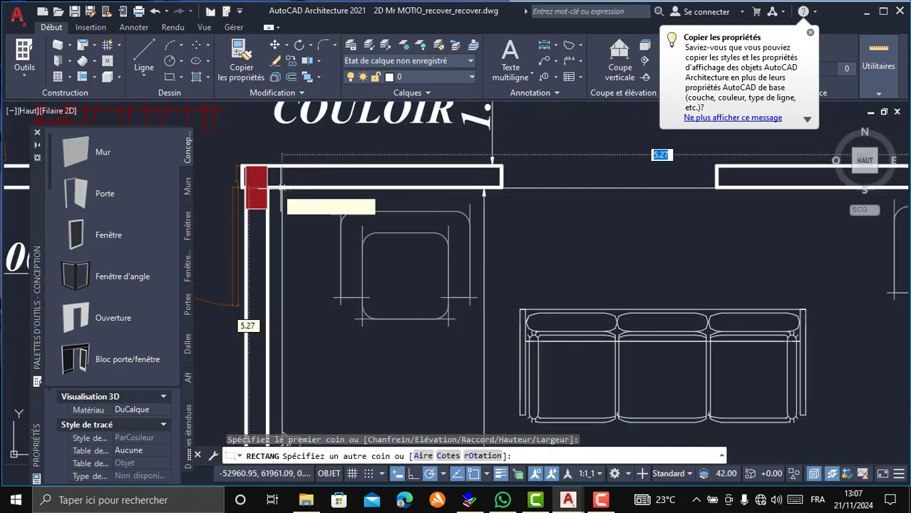
pyautogui.click(267, 187)
pyautogui.scroll(-5, 356, 149)
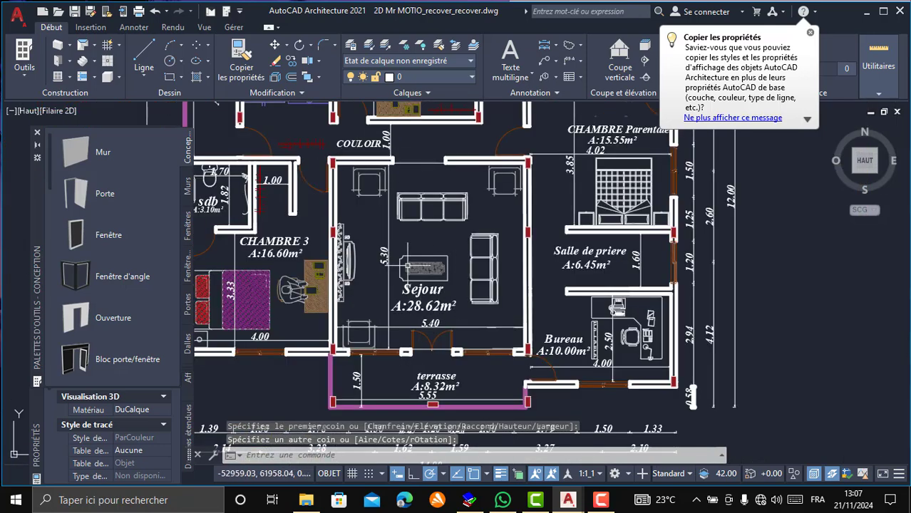
# Open the area text beneath "Sejour" in the floor plan for editing and delete all of its content.
pyautogui.scroll(3, 434, 283)
pyautogui.scroll(2, 408, 333)
pyautogui.doubleClick(425, 319)
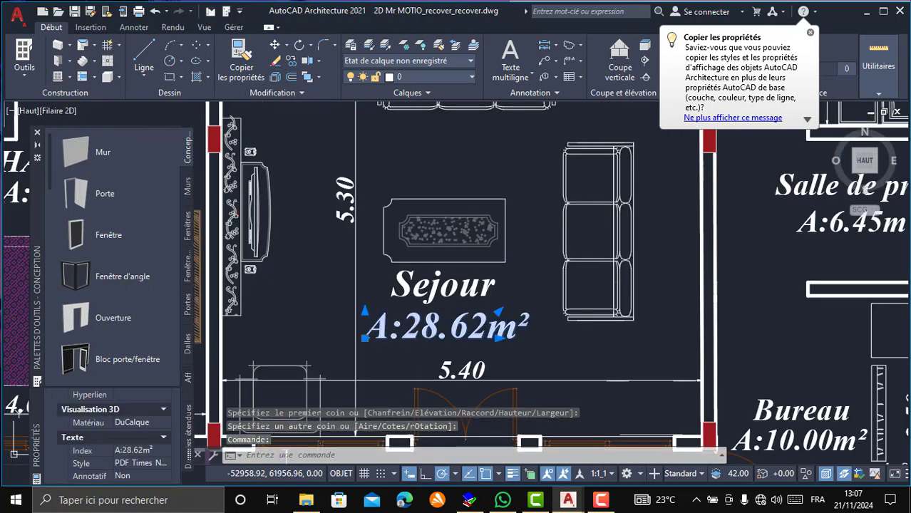
pyautogui.moveTo(524, 327); pyautogui.dragTo(364, 330)
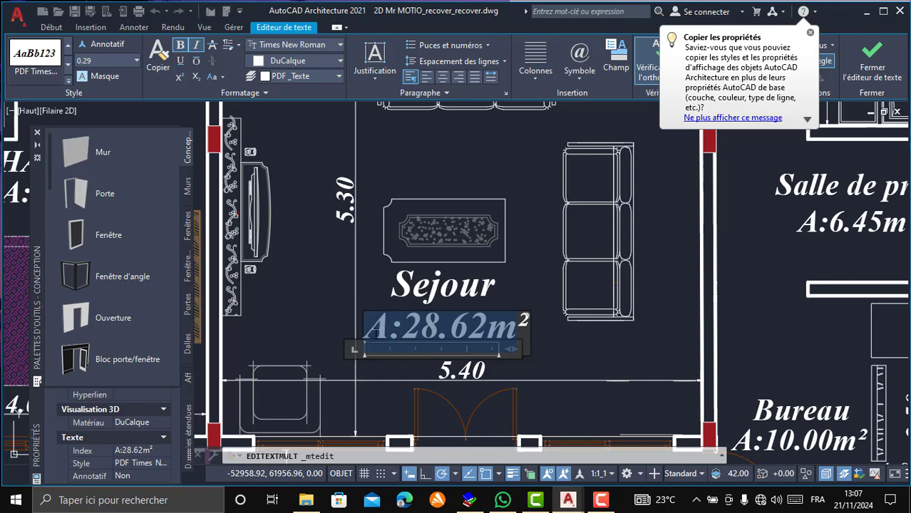
pyautogui.press('Delete')
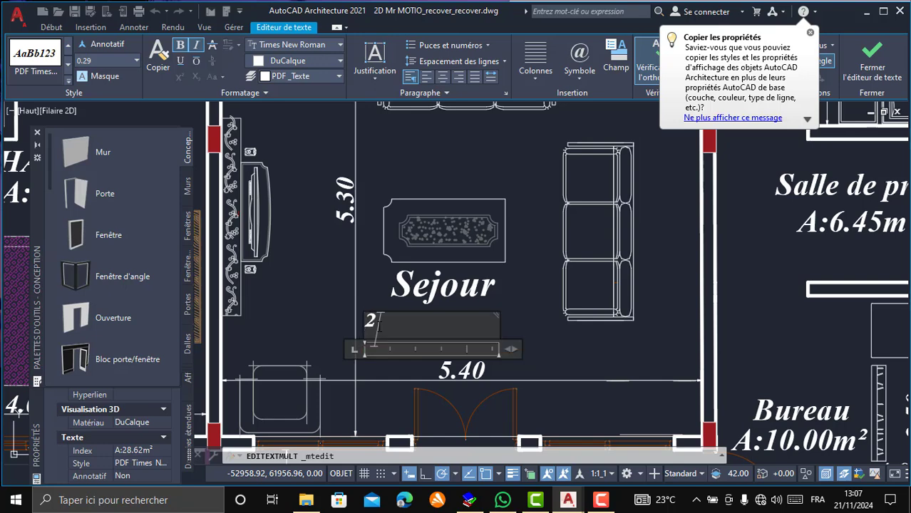
pyautogui.press('Delete')
# Start an object field in the emptied area text and link it to the rectangle drawn around the Sejour room.
pyautogui.rightClick(387, 320)
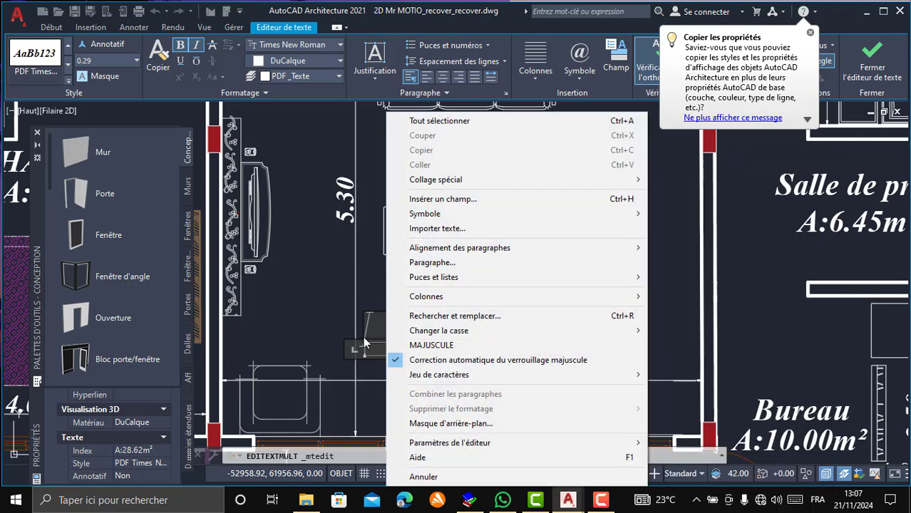
pyautogui.click(439, 203)
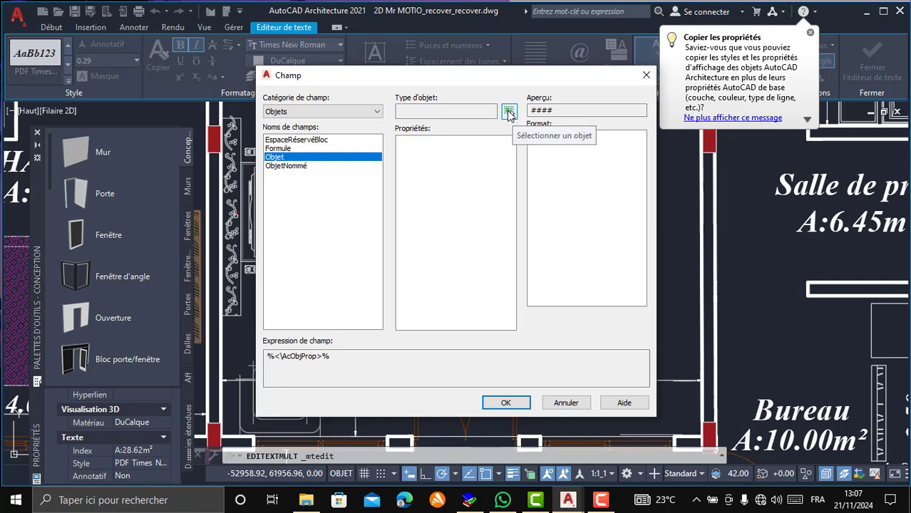
pyautogui.click(508, 112)
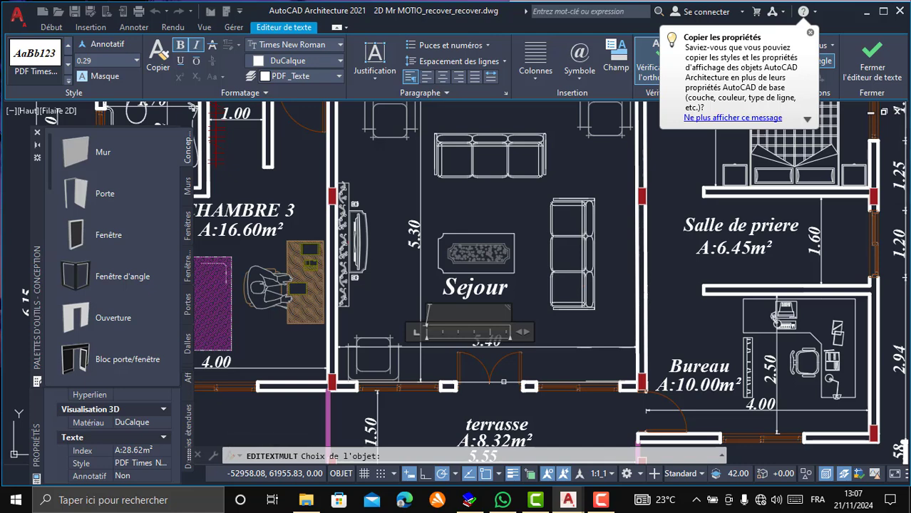
pyautogui.click(503, 382)
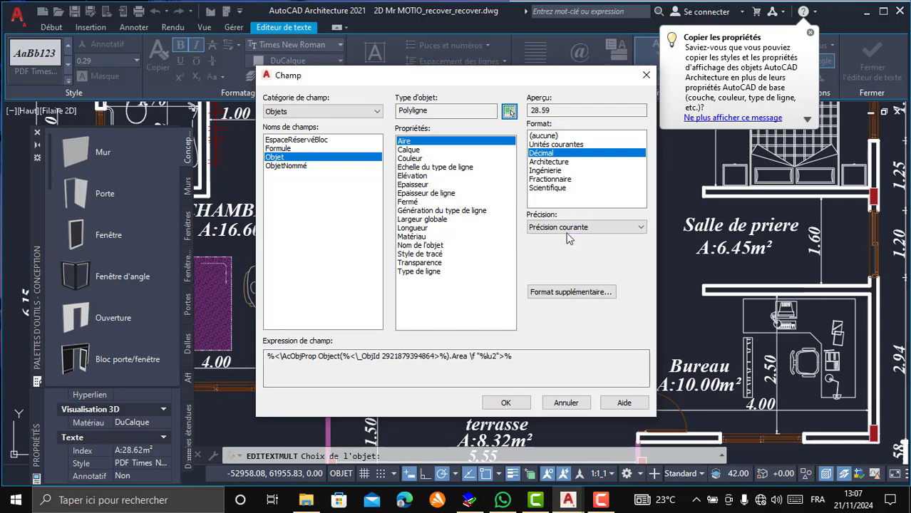
# Add the prefix "Aire:" and the suffix "m²" to the Sejour room's area field, insert it, and close the text editor.
pyautogui.click(578, 292)
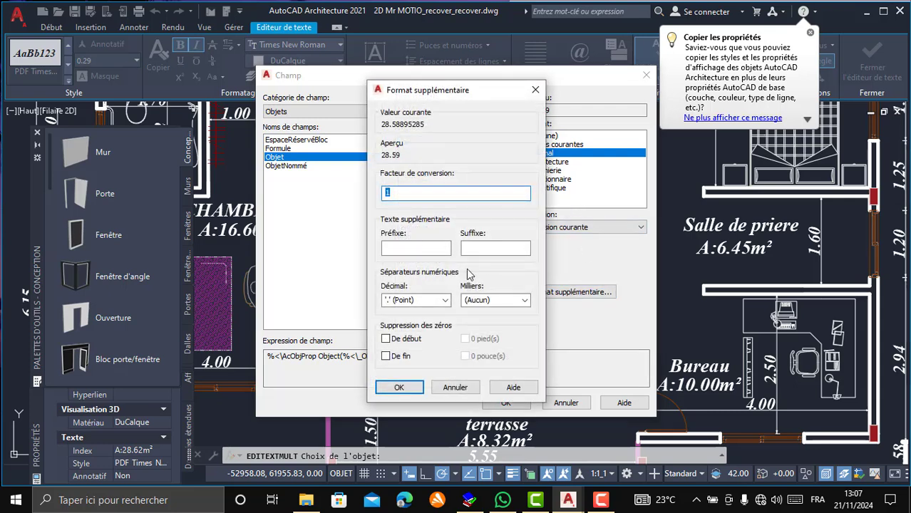
pyautogui.click(405, 247)
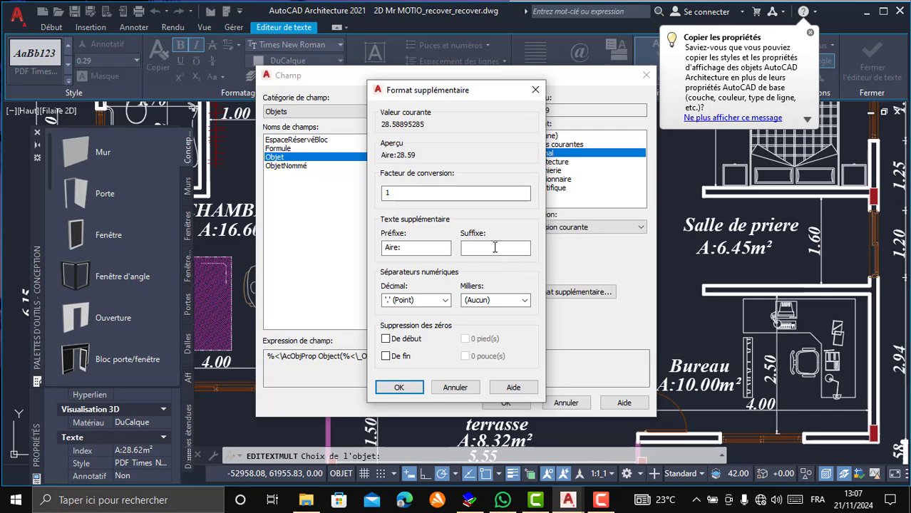
pyautogui.press('Tab')
pyautogui.write('m²')
pyautogui.click(399, 387)
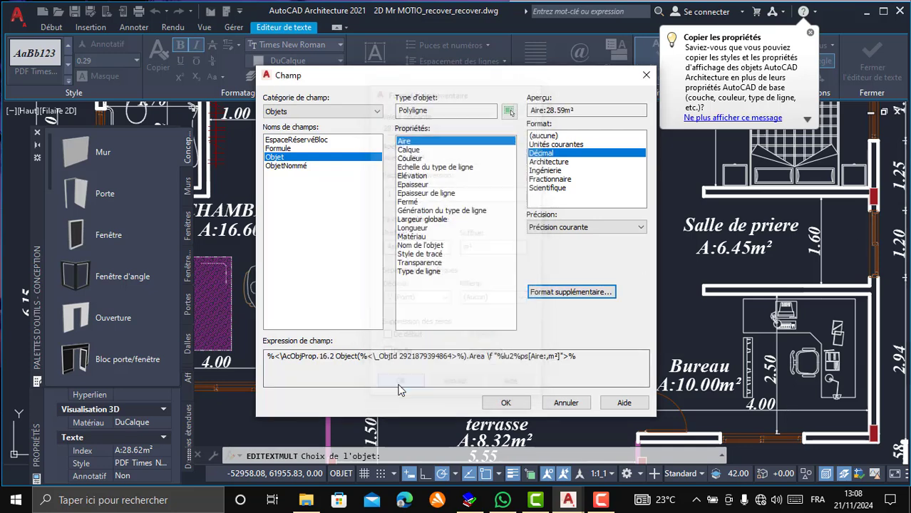
pyautogui.click(517, 404)
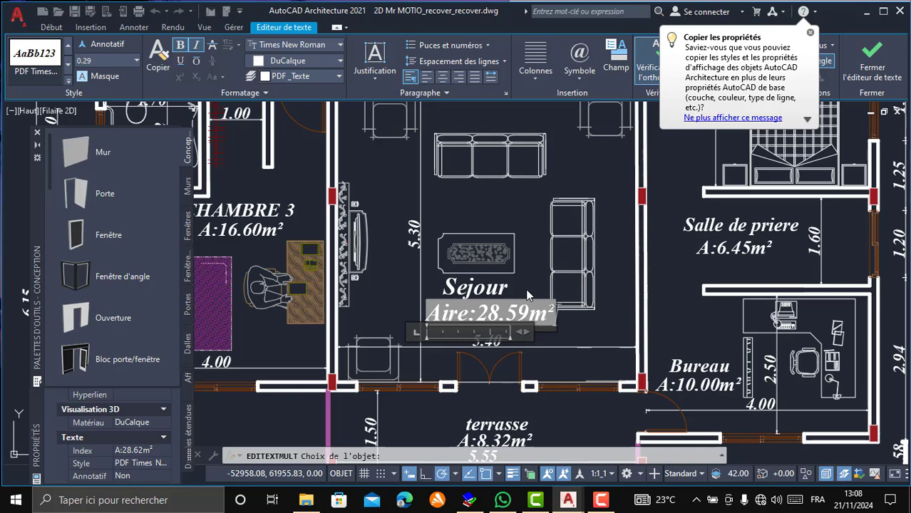
pyautogui.click(579, 330)
# Examine the Sejour area field in the upper-floor plan and compare it with the area labels of the other rooms.
pyautogui.scroll(-4, 484, 289)
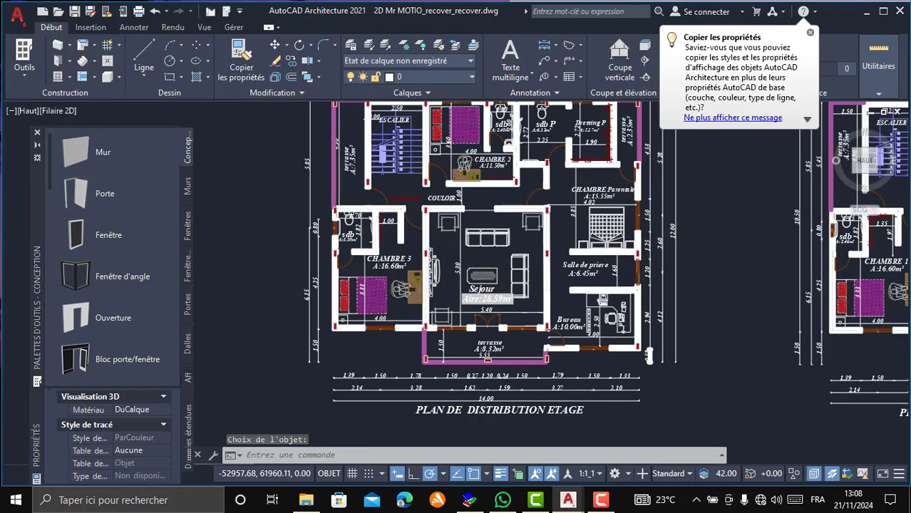
pyautogui.scroll(4, 471, 289)
pyautogui.scroll(-2, 470, 289)
pyautogui.scroll(2, 471, 289)
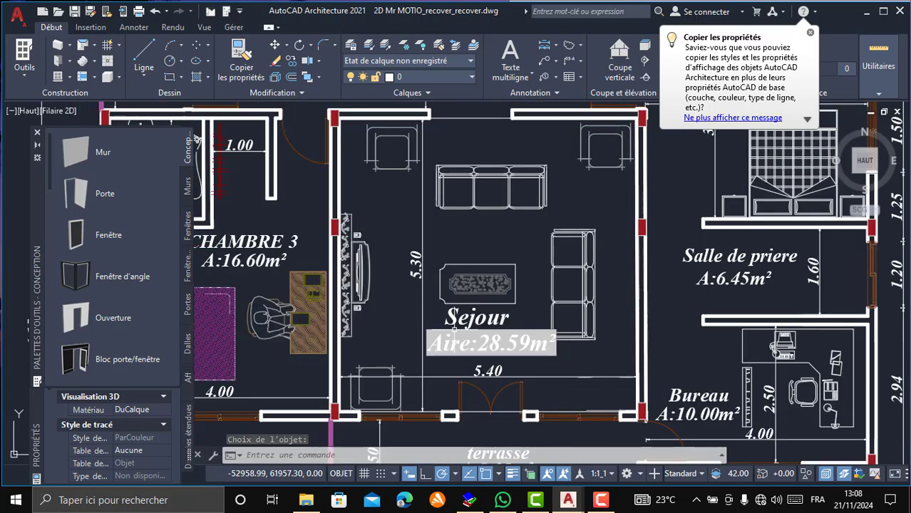
pyautogui.scroll(2, 488, 345)
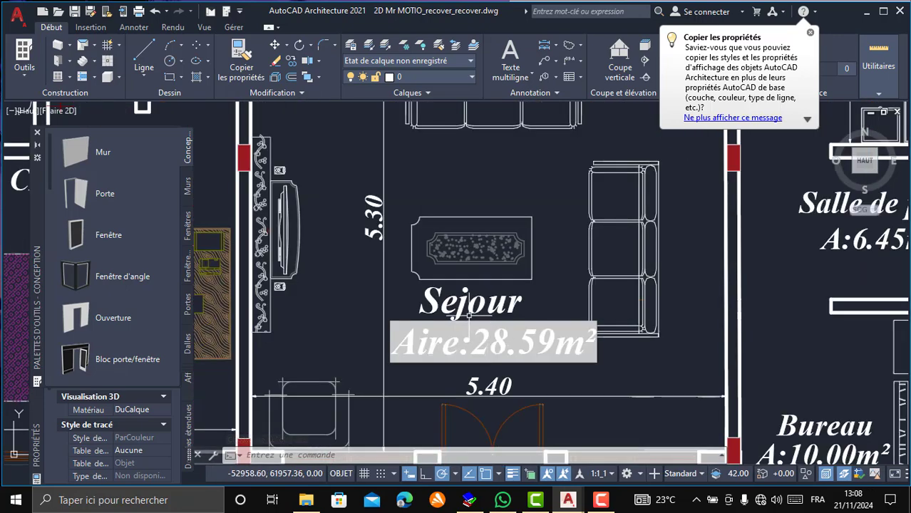
pyautogui.scroll(-4, 482, 314)
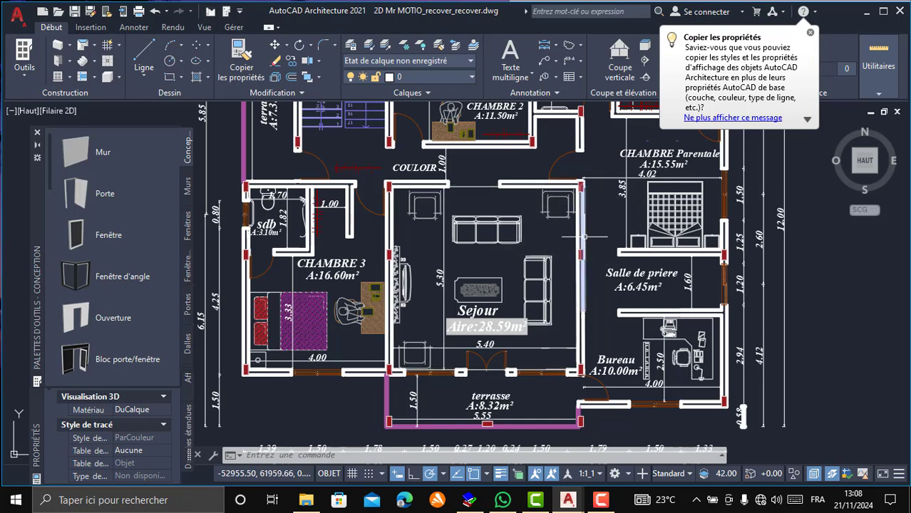
pyautogui.scroll(-2, 515, 280)
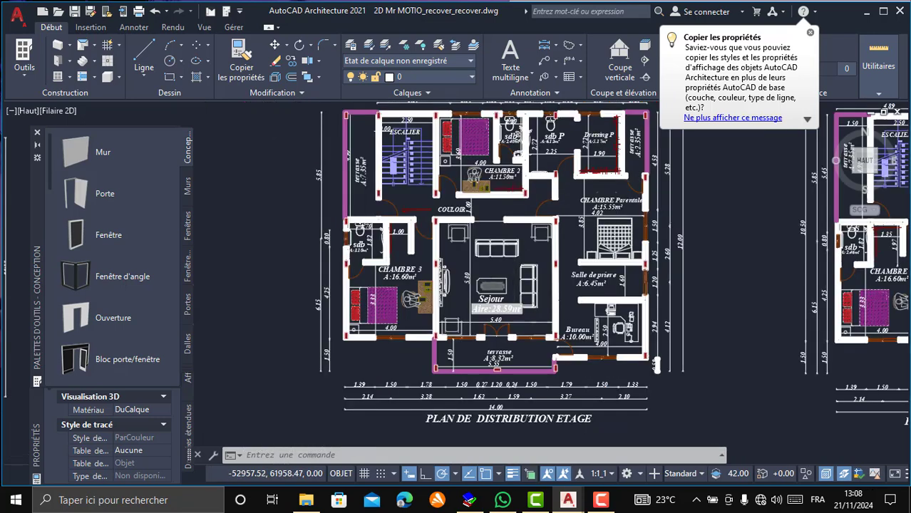
pyautogui.scroll(-2, 515, 278)
pyautogui.scroll(2, 612, 213)
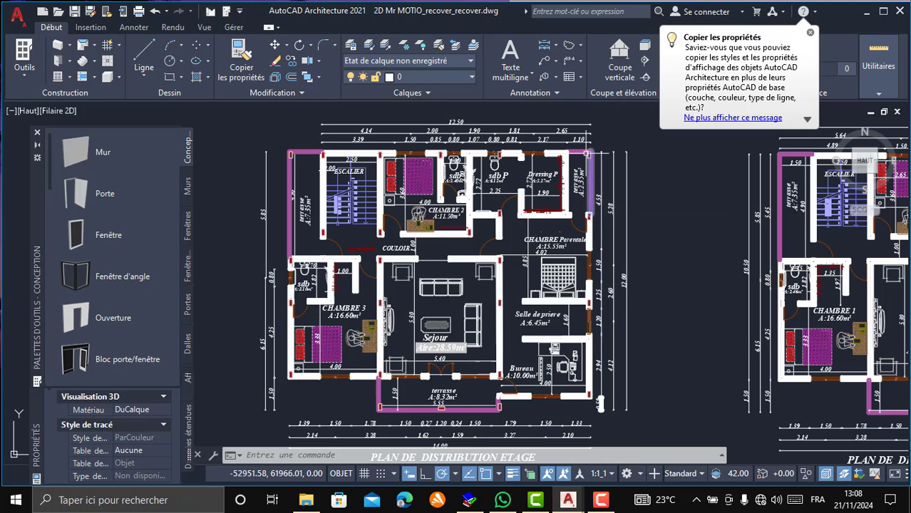
pyautogui.scroll(2, 584, 152)
pyautogui.scroll(3, 584, 152)
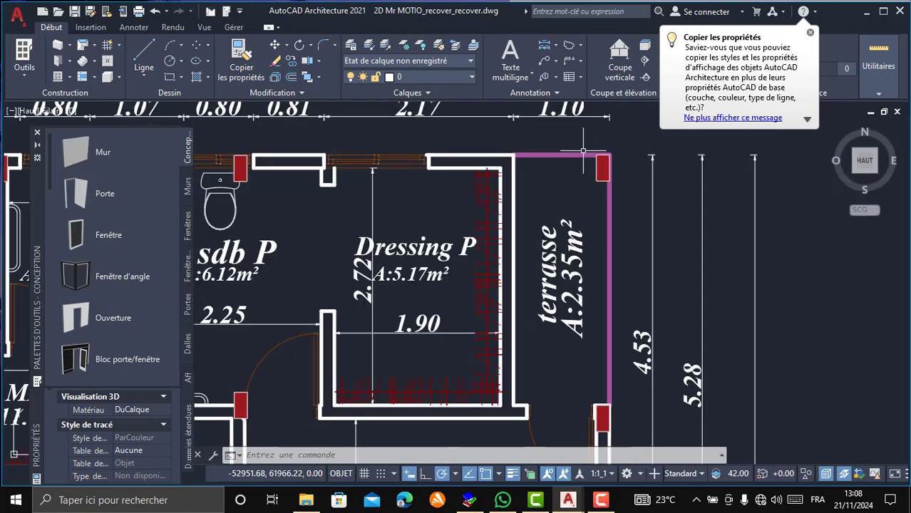
pyautogui.scroll(-5, 584, 152)
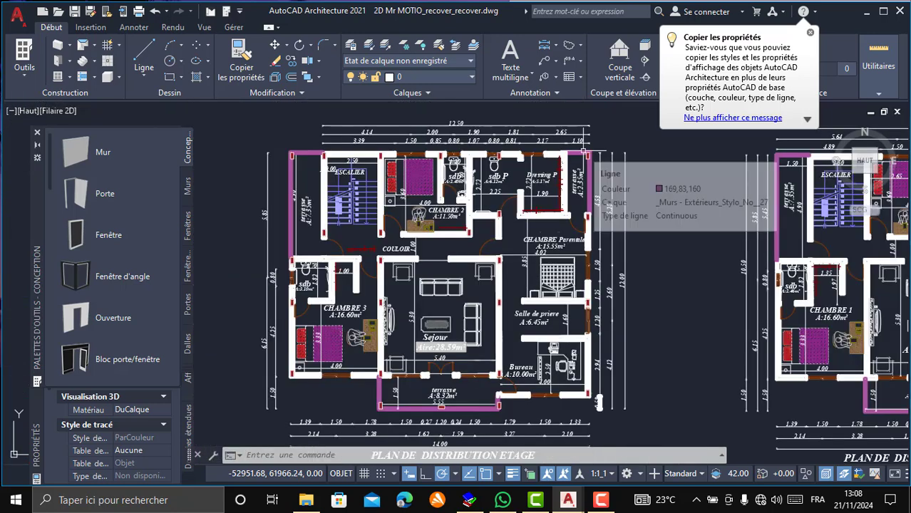
pyautogui.click(610, 501)
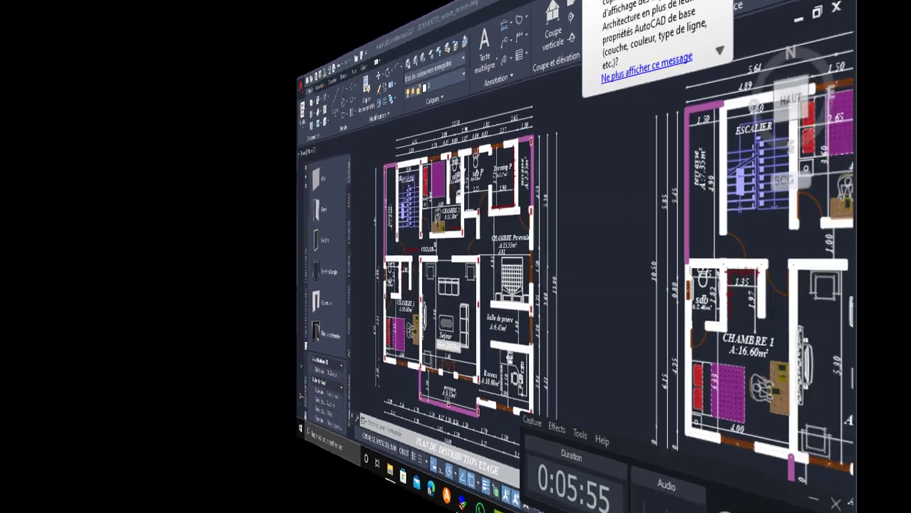